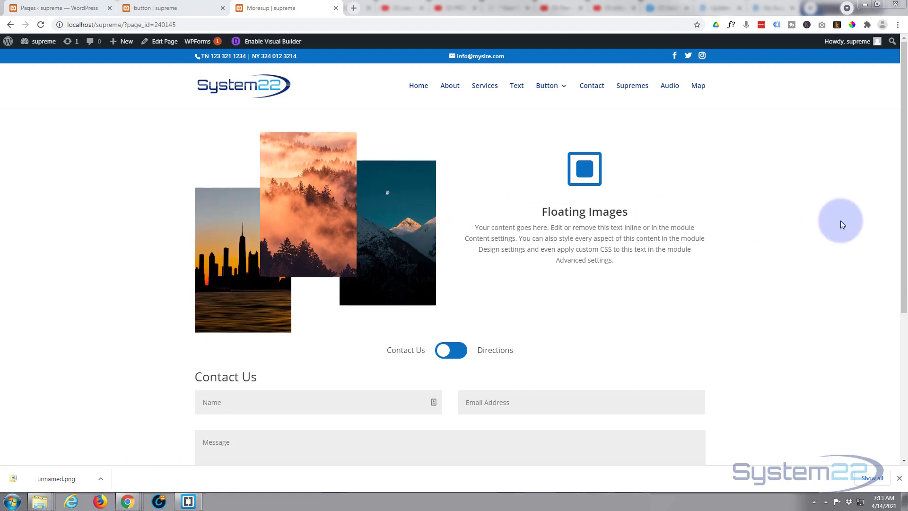
Preview the forest photo's lightbox, enable the Visual Builder, and delete the old floating images module.
click(308, 235)
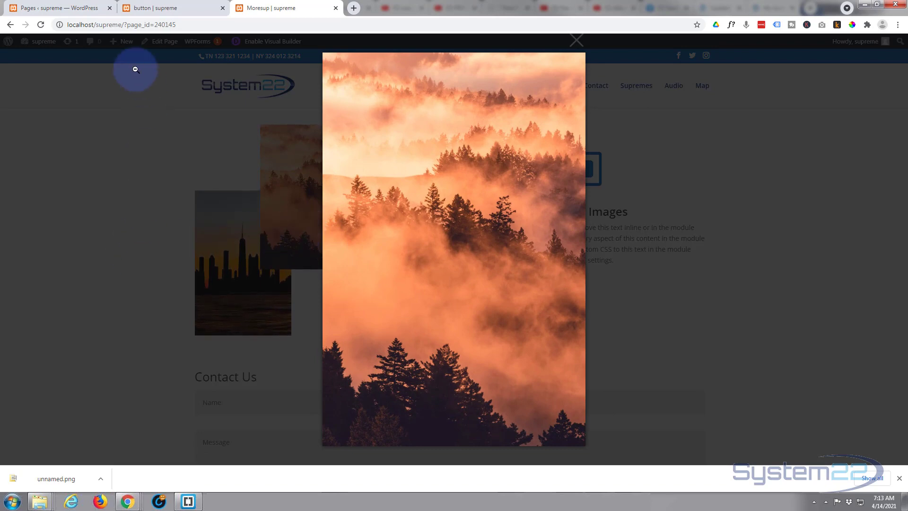
click(115, 140)
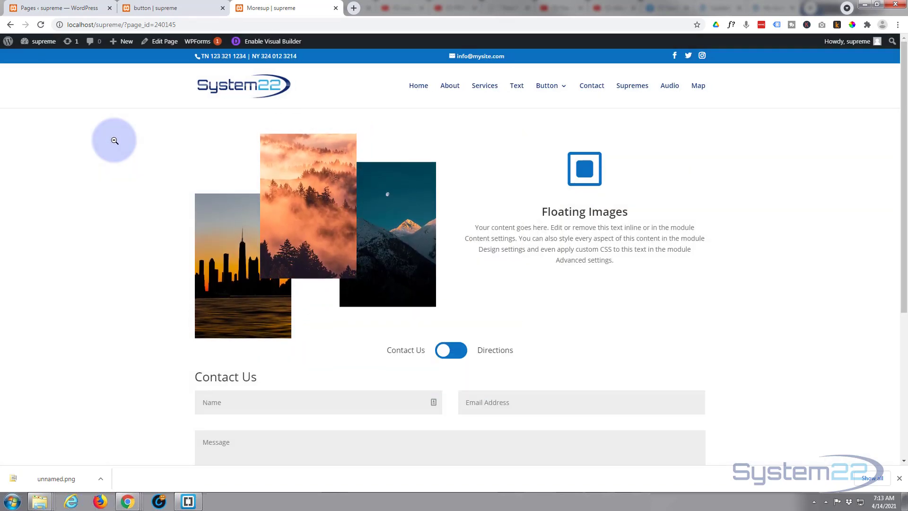
click(277, 42)
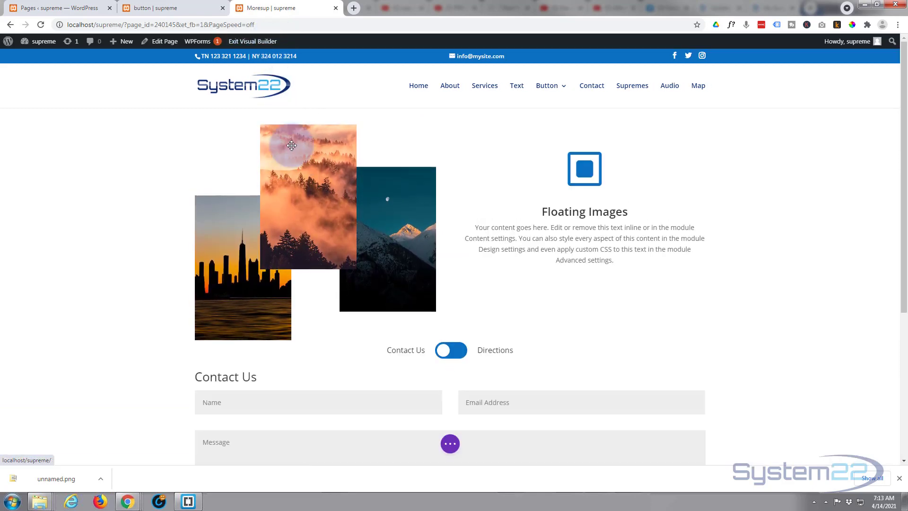
mouse_move(295, 160)
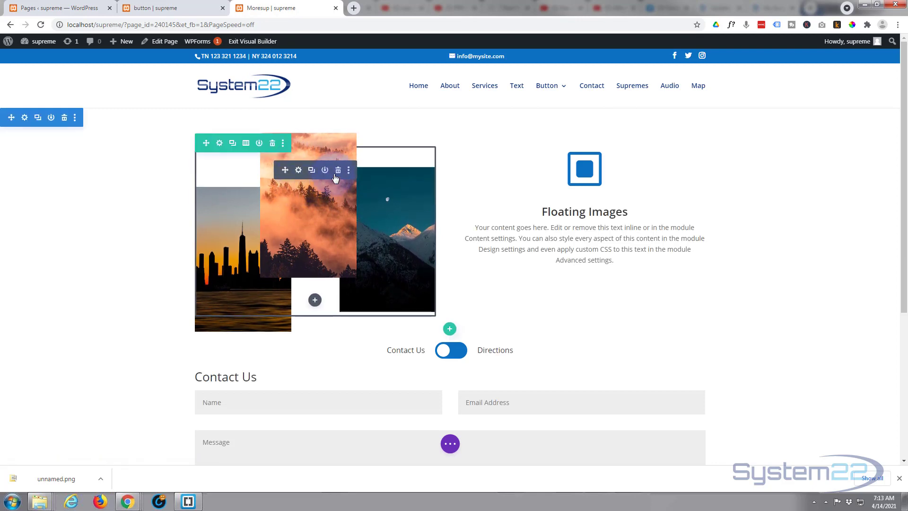
click(338, 170)
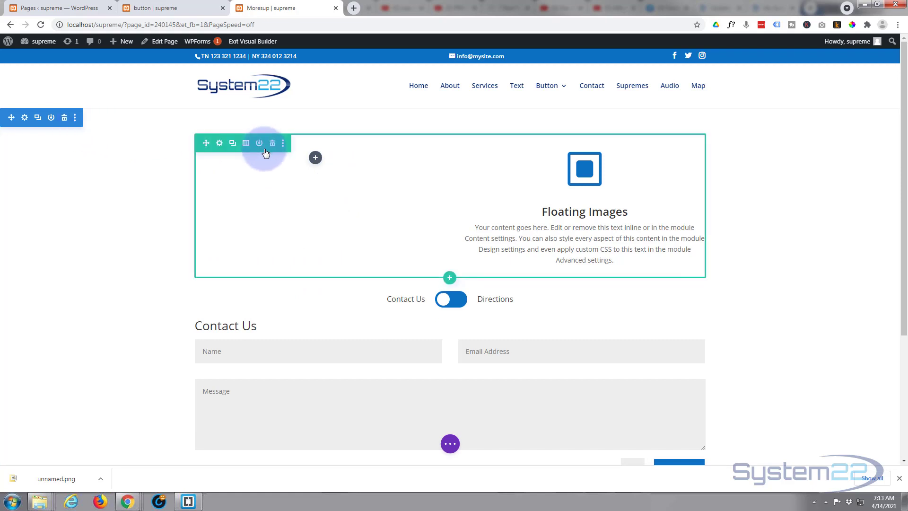
From the empty left column's module list, insert the Supreme Floating Multi Images module.
click(315, 159)
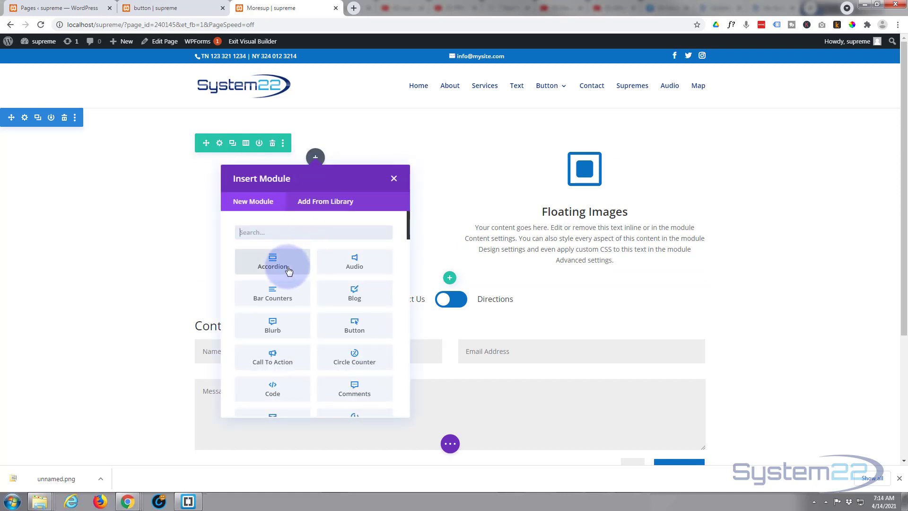
scroll(293, 271, down, 2)
scroll(293, 271, down, 5)
scroll(293, 271, down, 4)
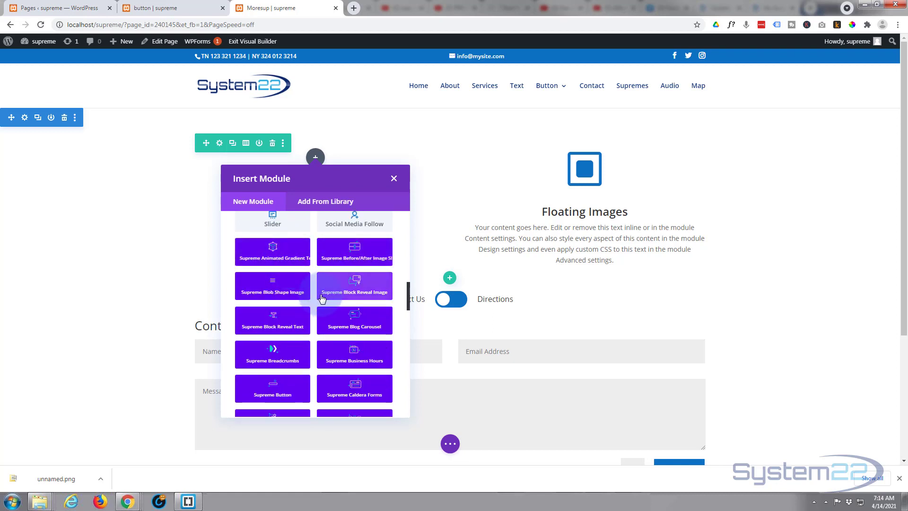
scroll(336, 296, down, 3)
scroll(335, 296, down, 5)
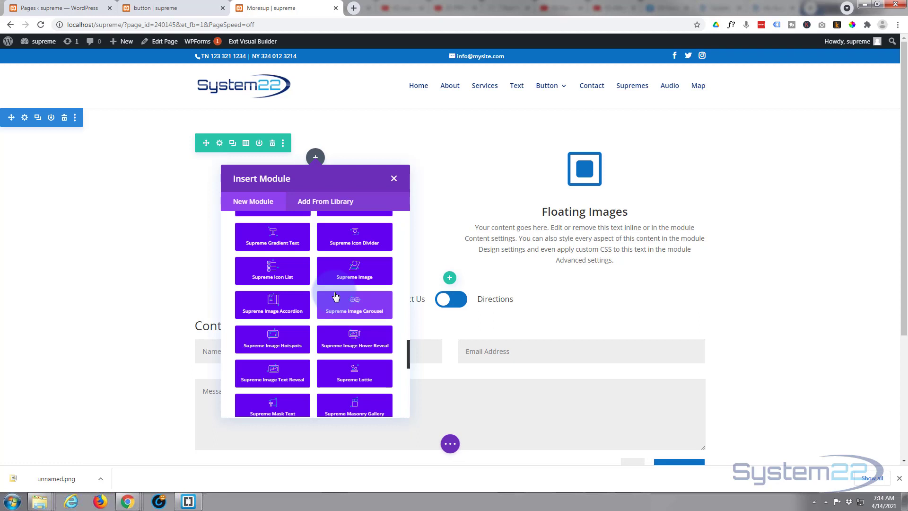
scroll(335, 296, down, 2)
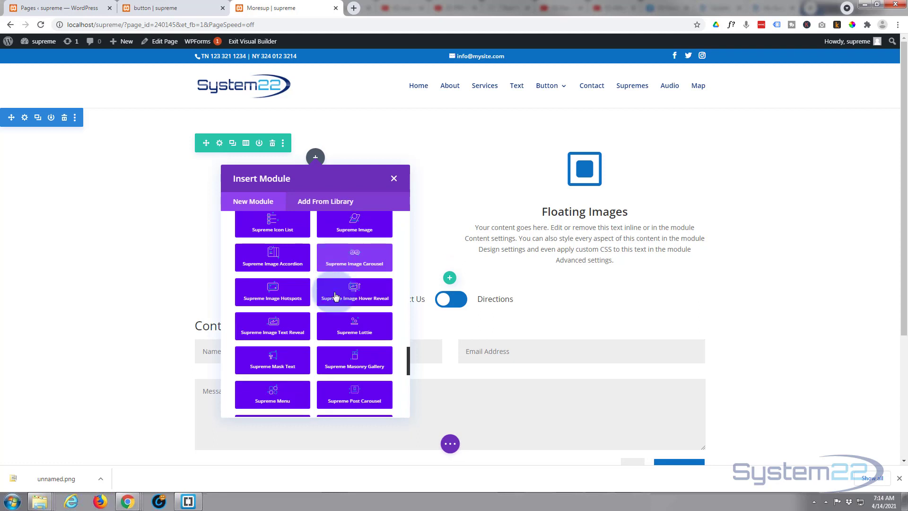
scroll(346, 282, up, 5)
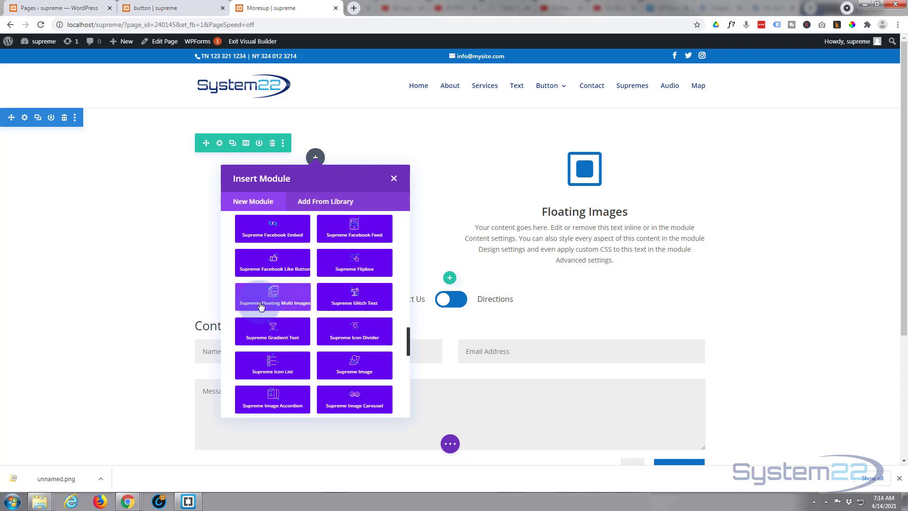
click(285, 302)
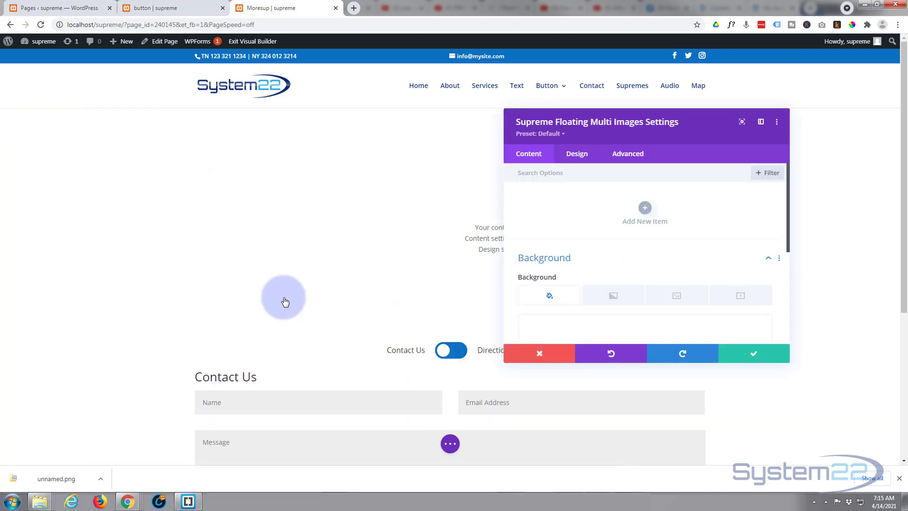
Add a first image item using the snowy mountain photo with the moon from the Media Library.
click(572, 208)
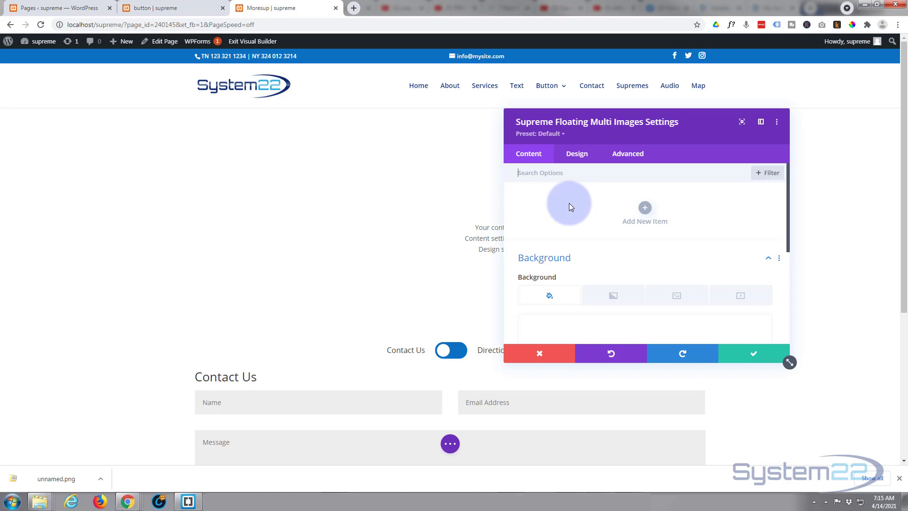
click(643, 209)
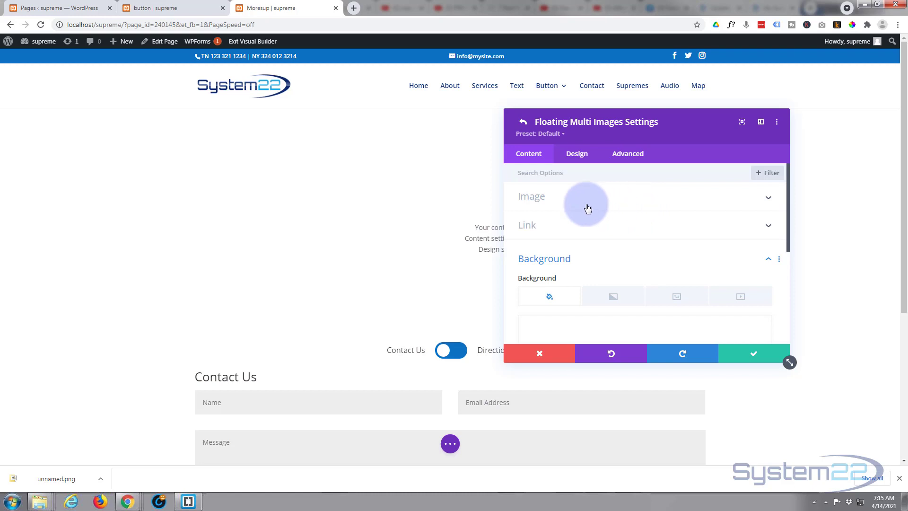
click(578, 197)
click(644, 249)
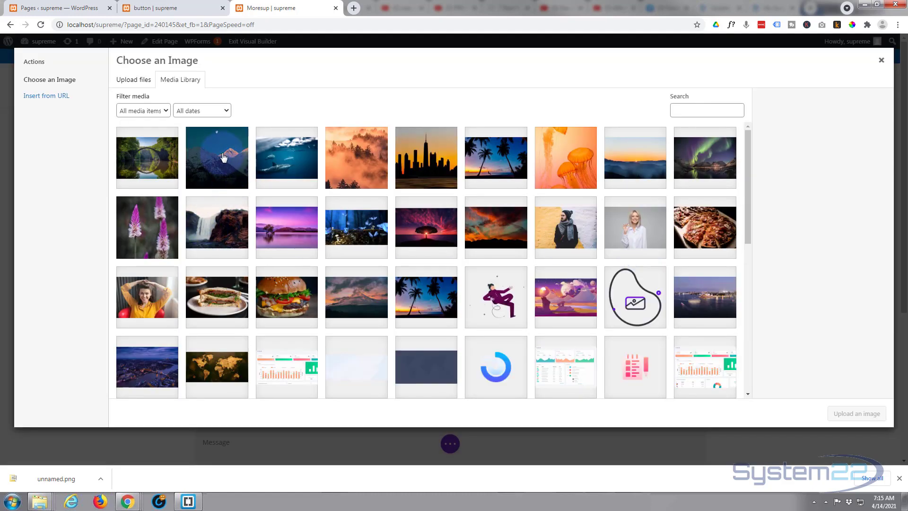
click(224, 158)
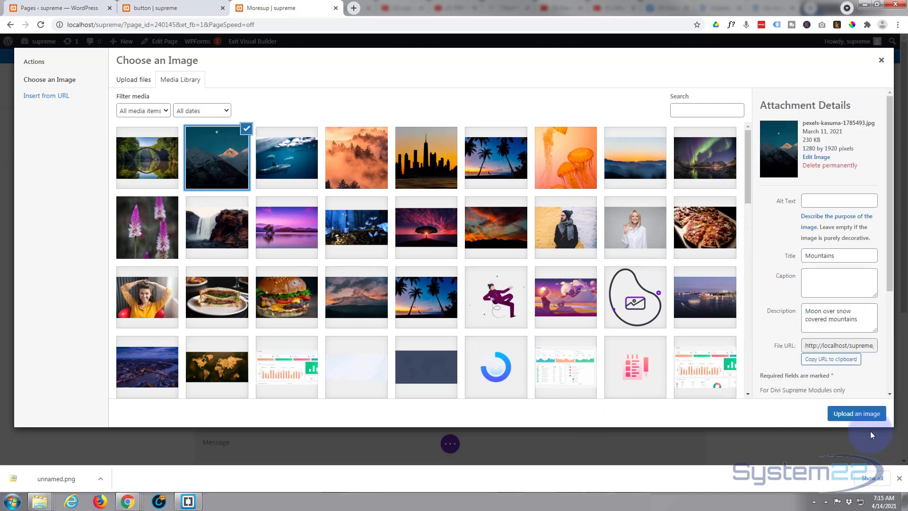
click(861, 421)
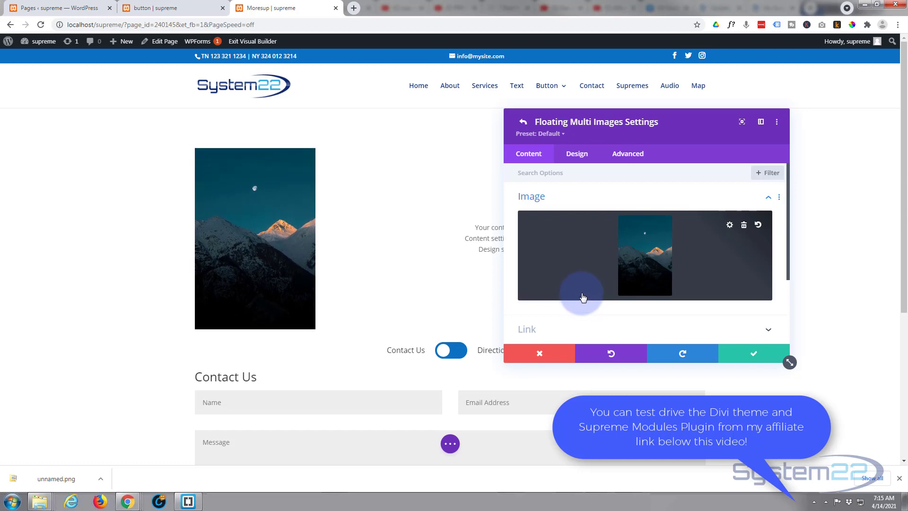
Switch Open in Lightbox to YES in the mountain item's Link settings.
scroll(581, 267, down, 2)
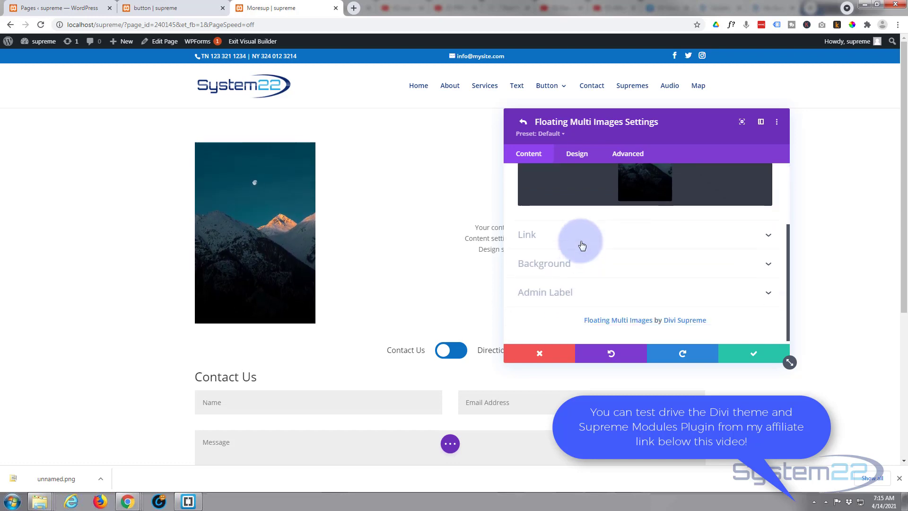
click(581, 242)
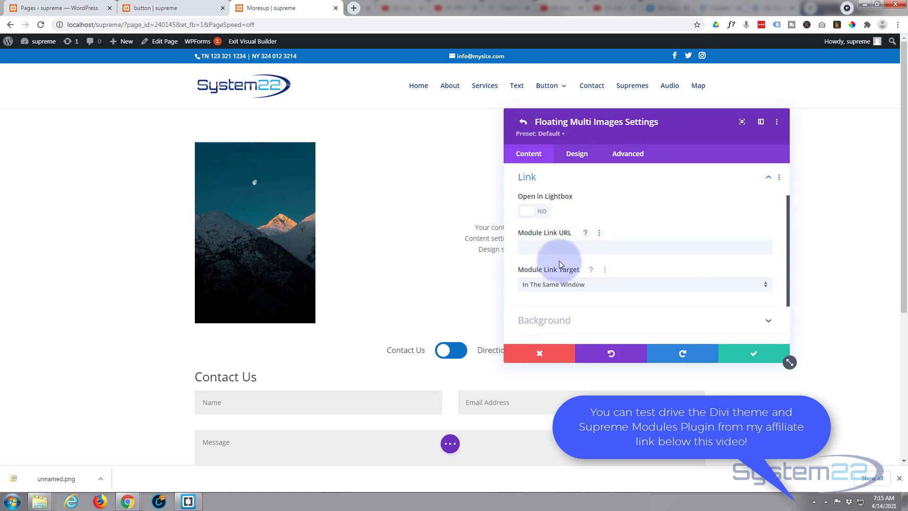
click(531, 246)
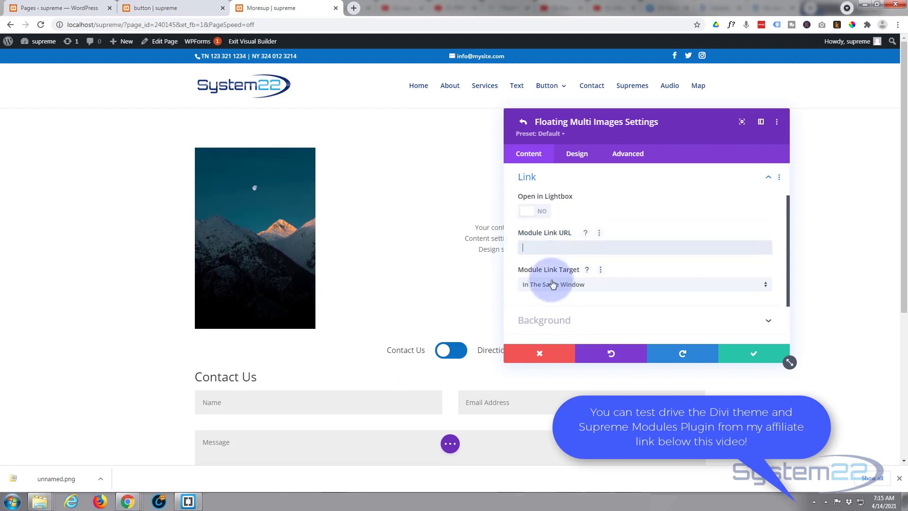
click(542, 213)
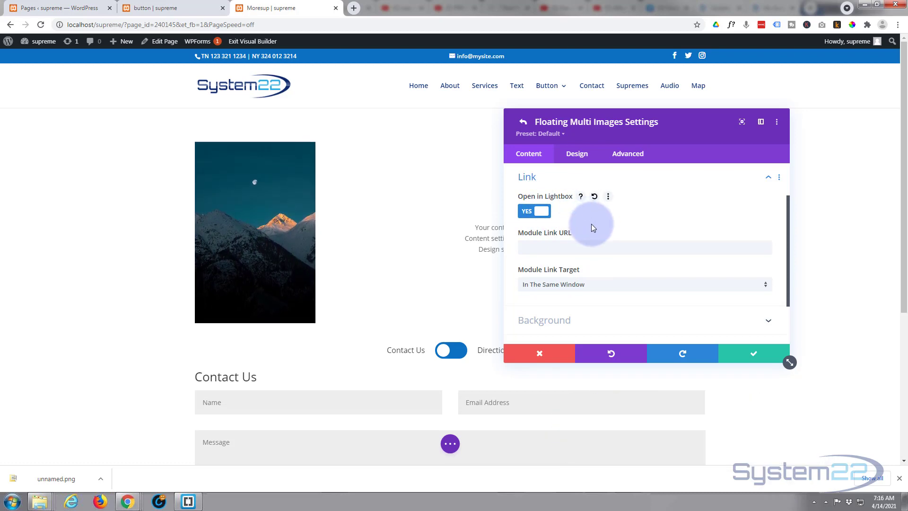
scroll(594, 228, down, 2)
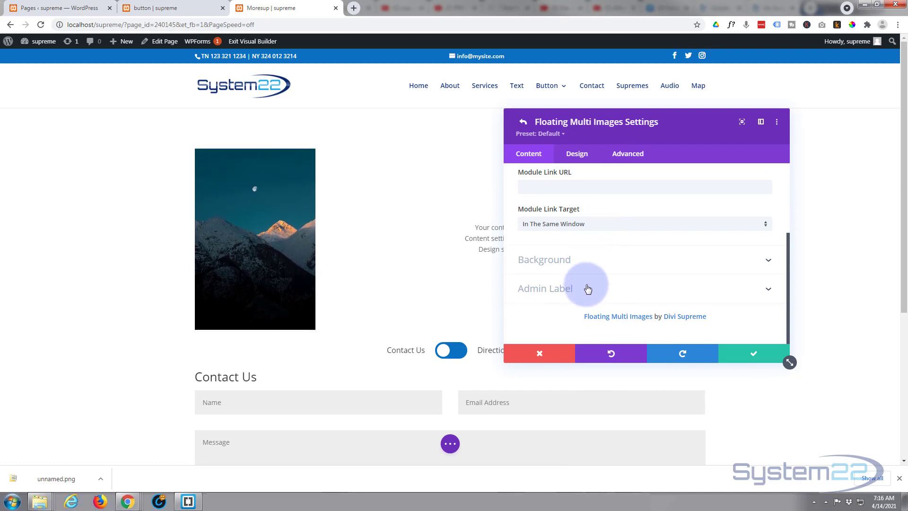
In Design > Sizing, set the mountain image to Horizontal Align 0% and Vertical Align 10%.
click(577, 157)
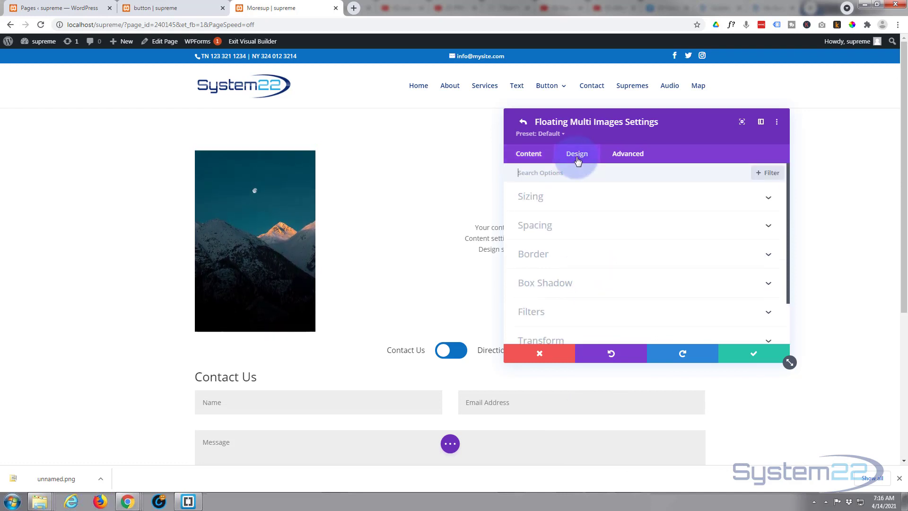
click(581, 202)
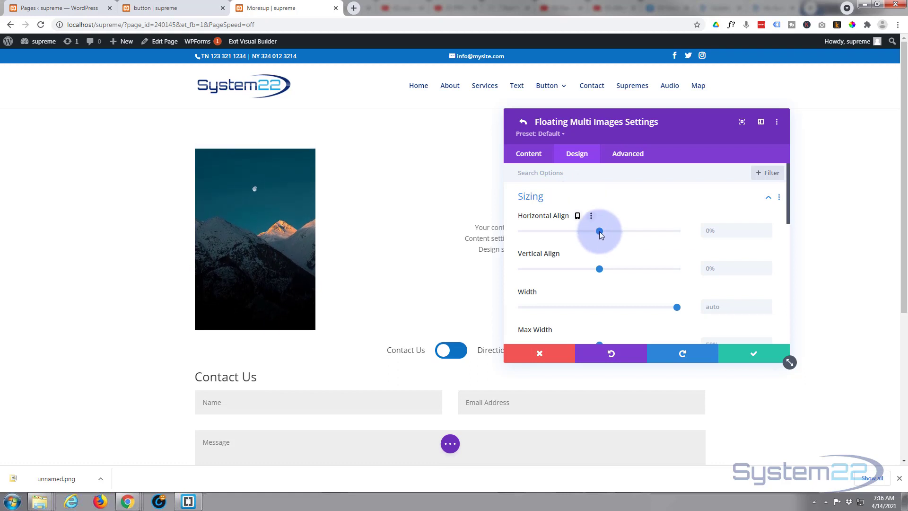
mouse_move(600, 231)
mouse_down()
mouse_move(615, 231)
mouse_move(568, 232)
mouse_move(594, 231)
mouse_up()
click(725, 229)
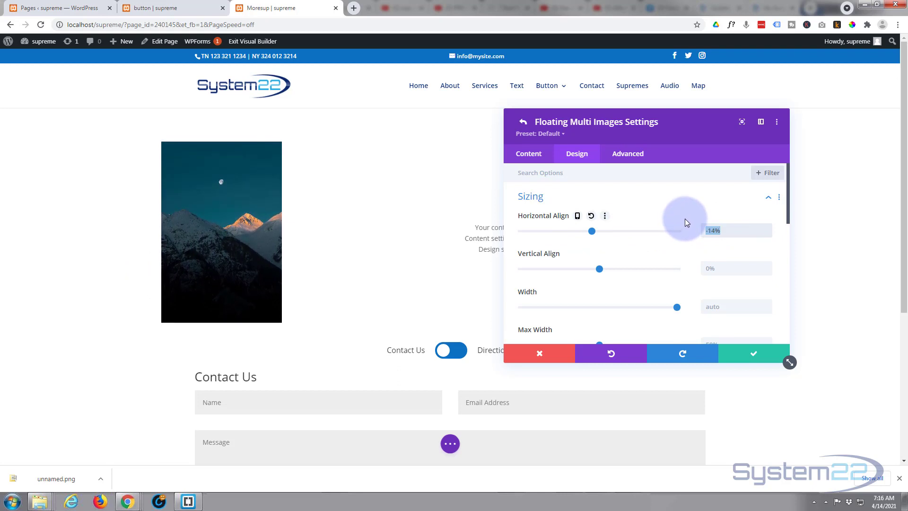
key(BackSpace)
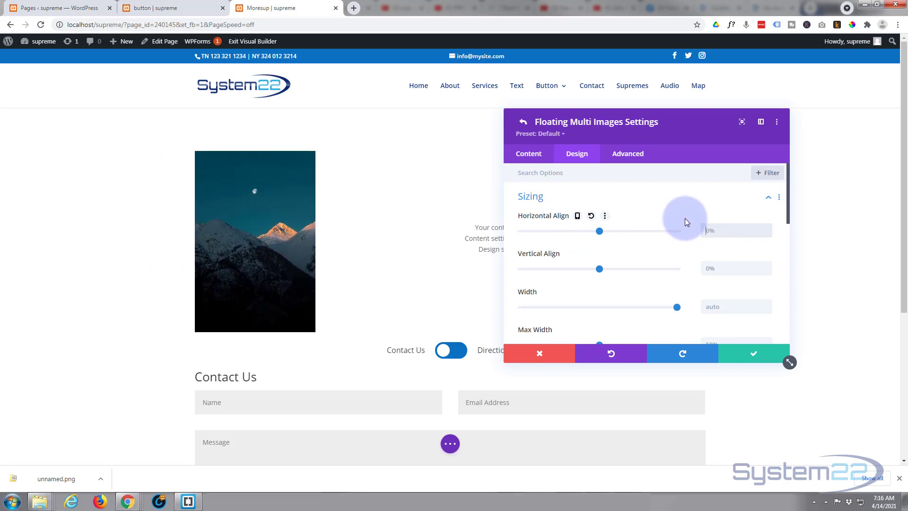
click(600, 273)
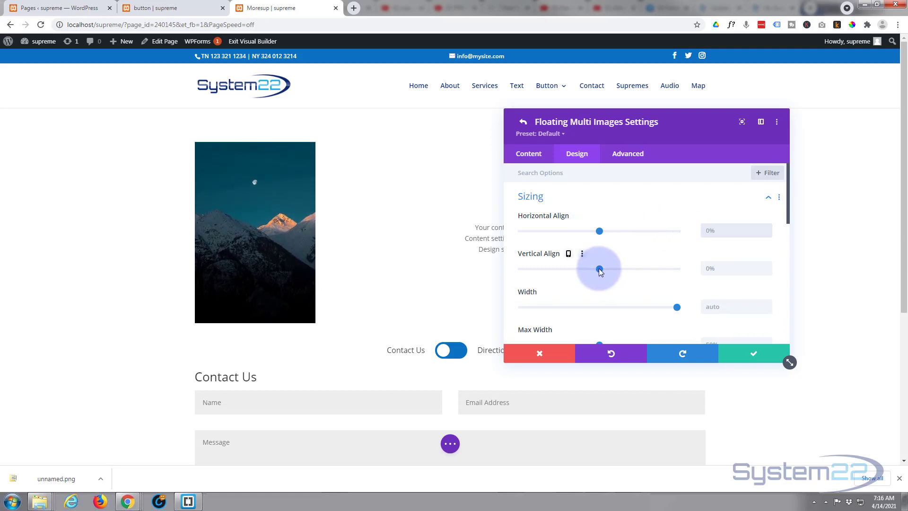
mouse_move(598, 268)
mouse_down()
mouse_move(586, 269)
mouse_move(622, 265)
mouse_move(604, 268)
mouse_up()
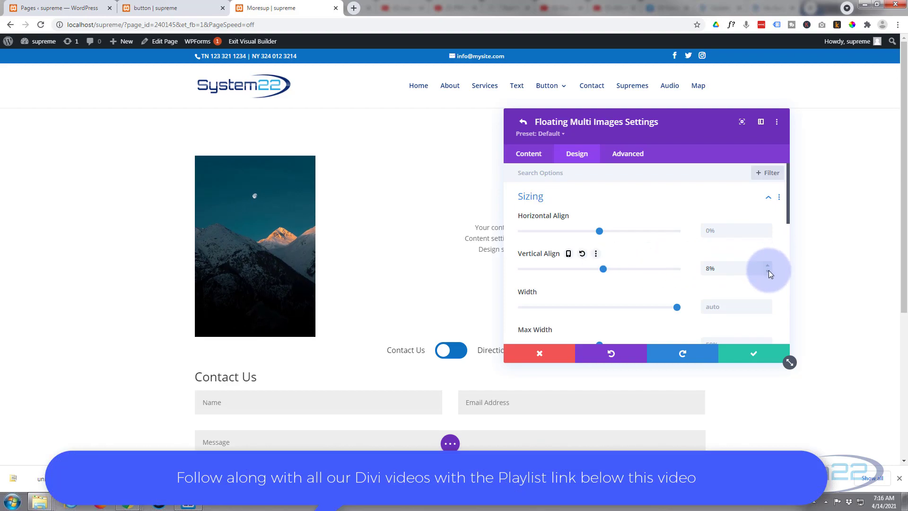
key(Up)
key(Up)
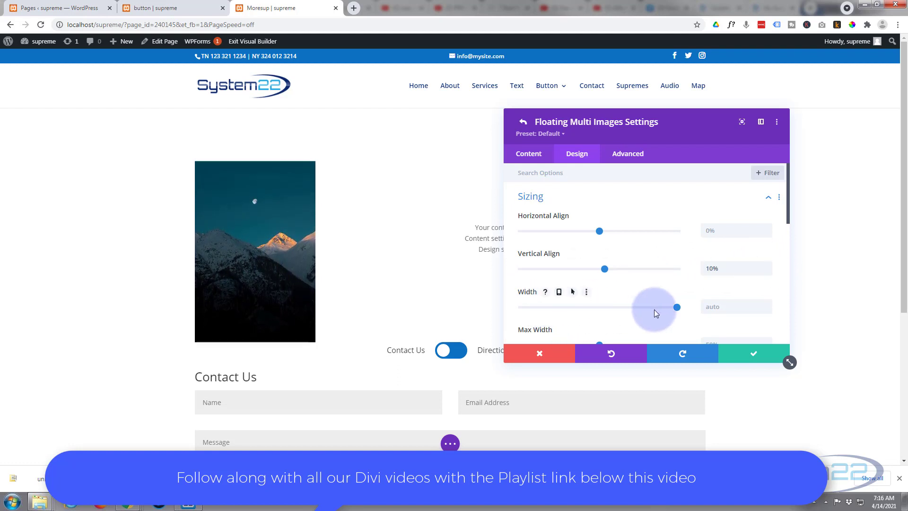
Set the mountain image's Sizing width to 40.
drag(677, 307, 597, 308)
click(717, 307)
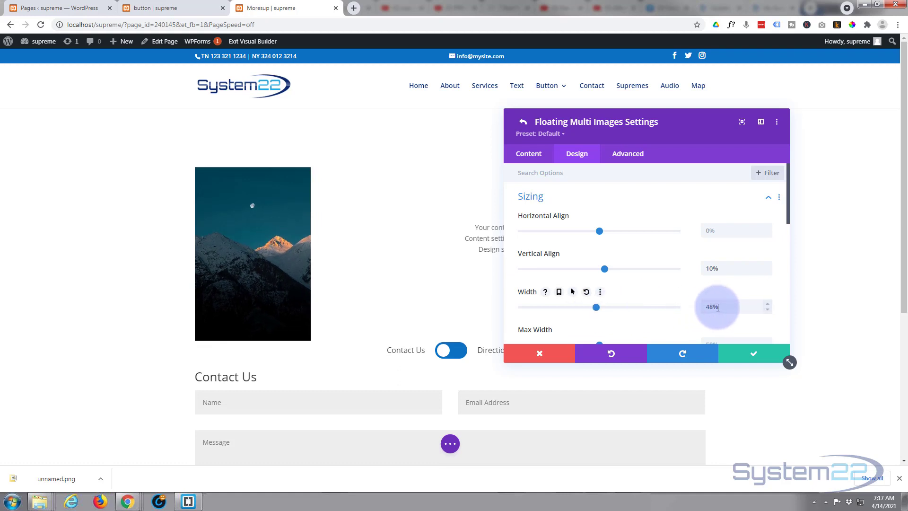
drag(718, 307, 693, 307)
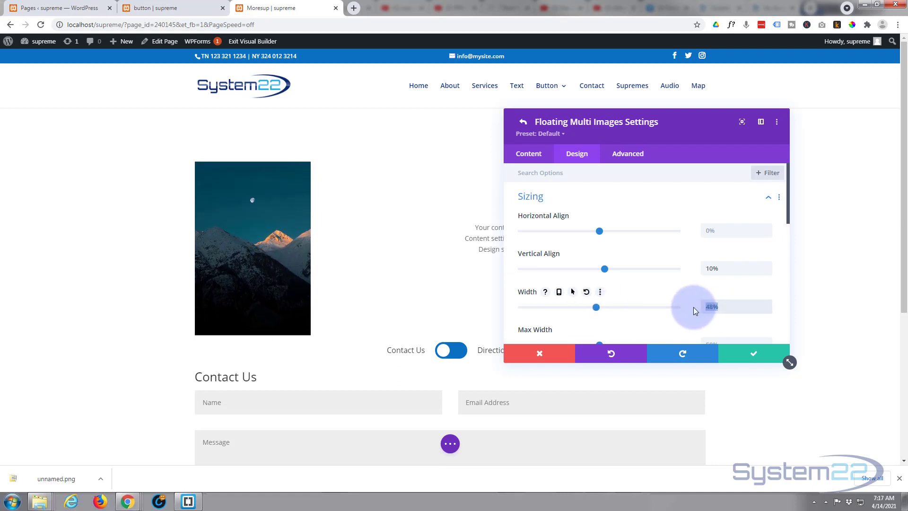
text(40px)
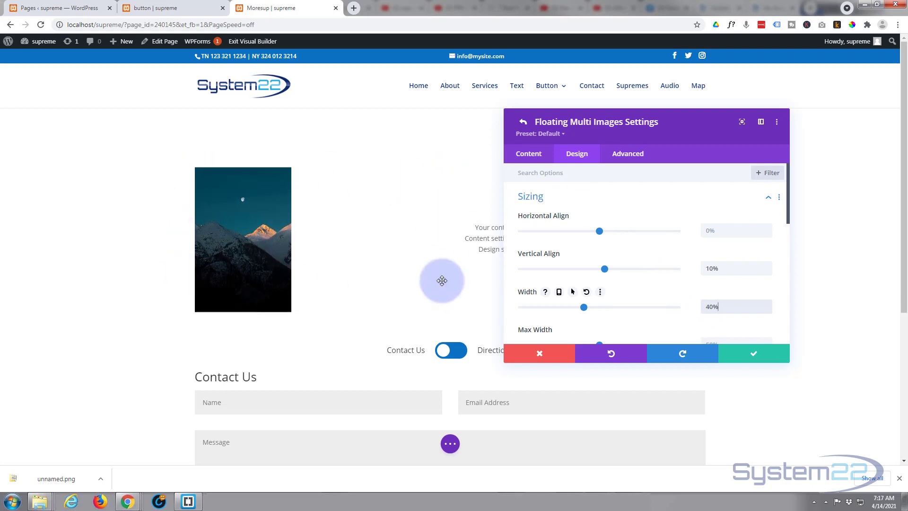
Set the mountain image's Module Alignment to left.
scroll(640, 244, down, 1)
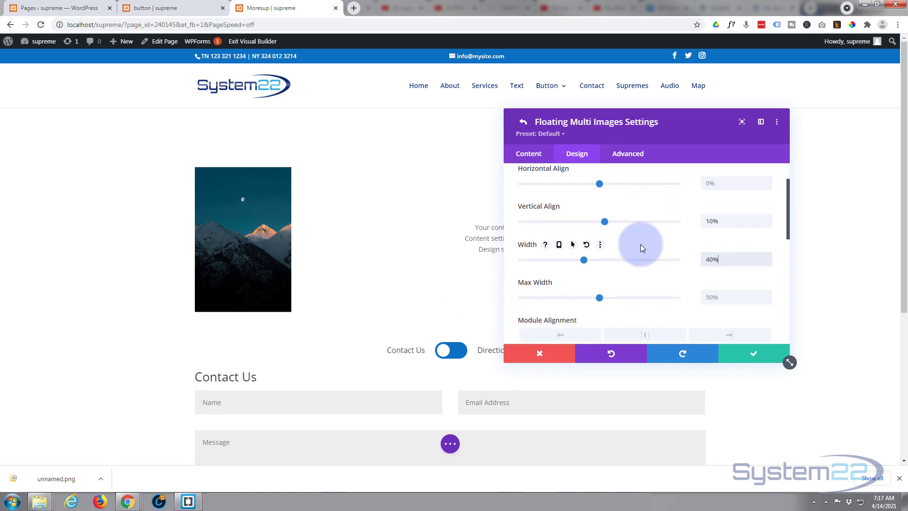
scroll(640, 244, down, 1)
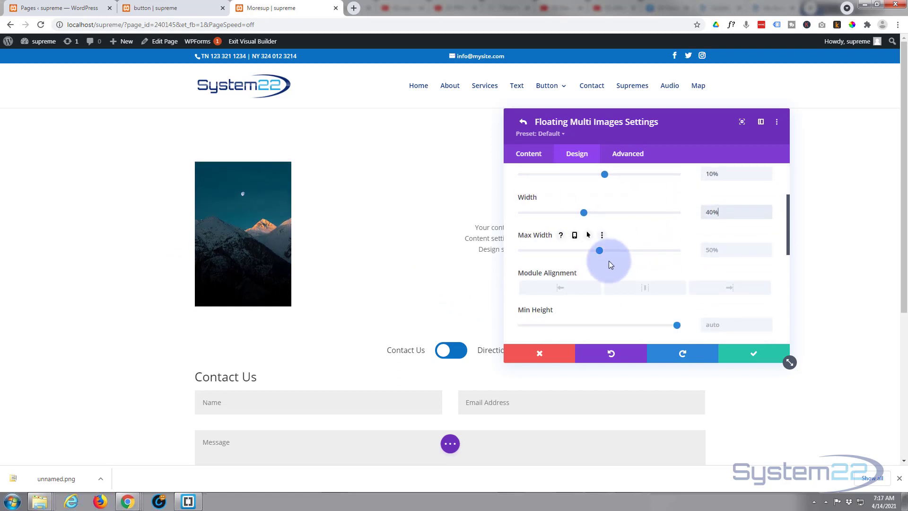
click(558, 289)
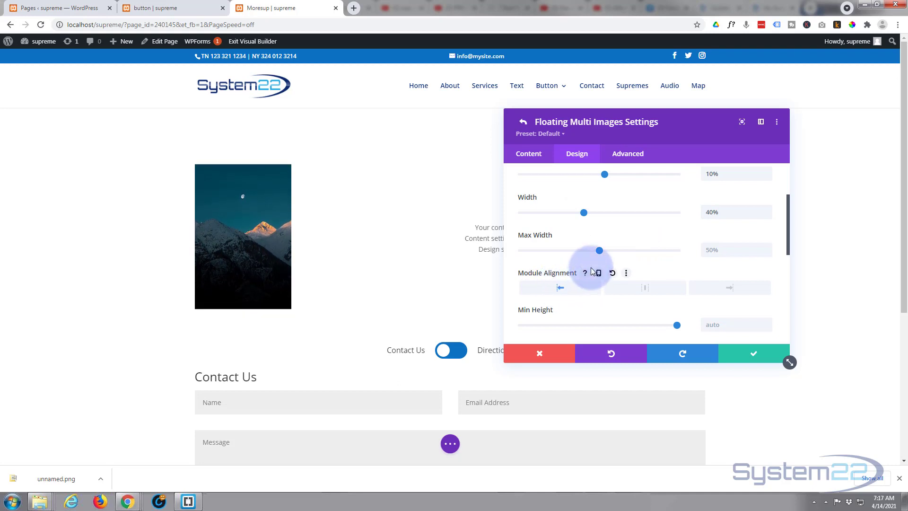
scroll(591, 267, down, 1)
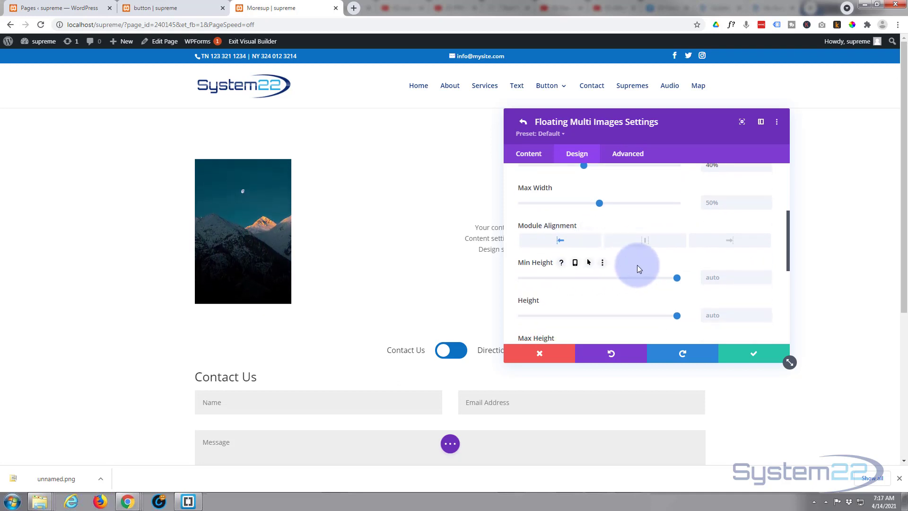
scroll(636, 265, down, 1)
scroll(636, 264, down, 1)
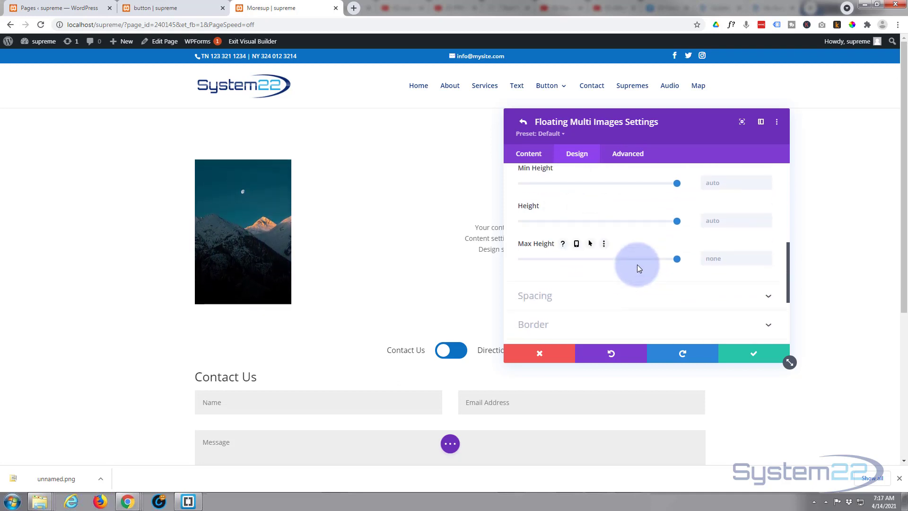
scroll(637, 263, down, 1)
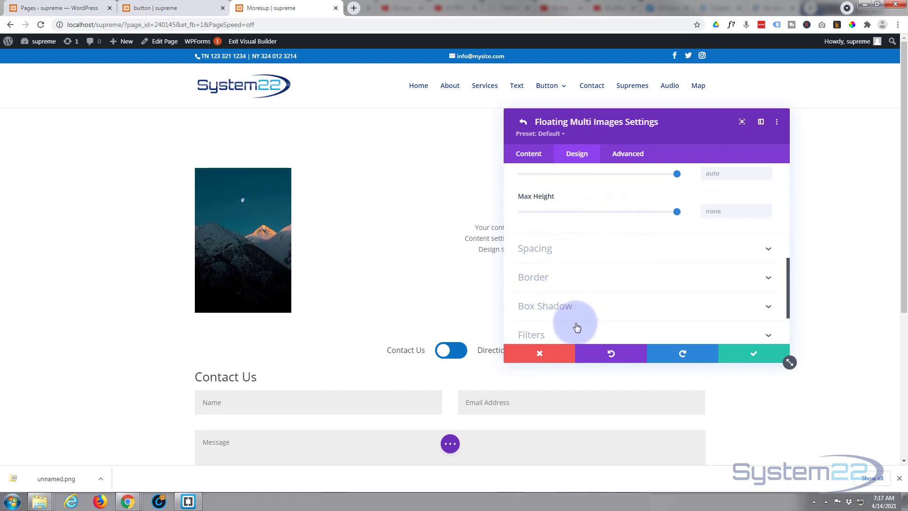
Add a second image item using the foggy forest photo from the Media Library.
click(754, 358)
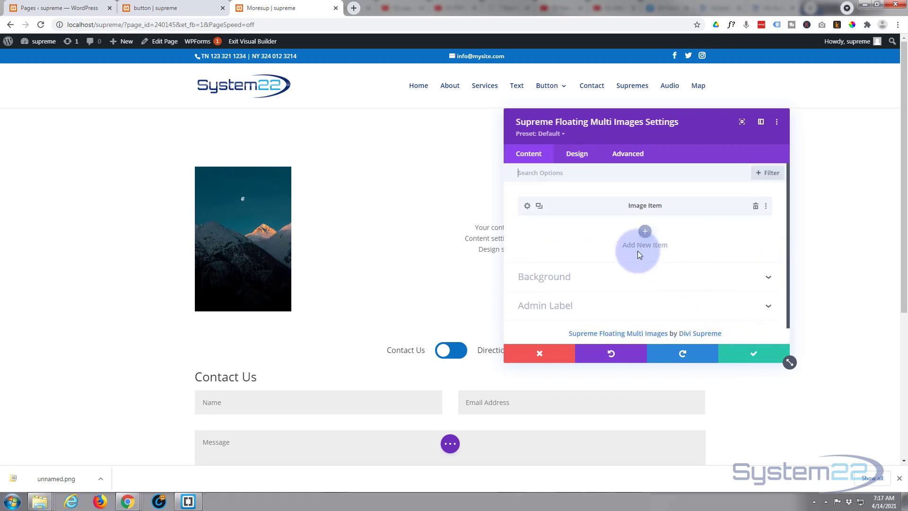
click(645, 231)
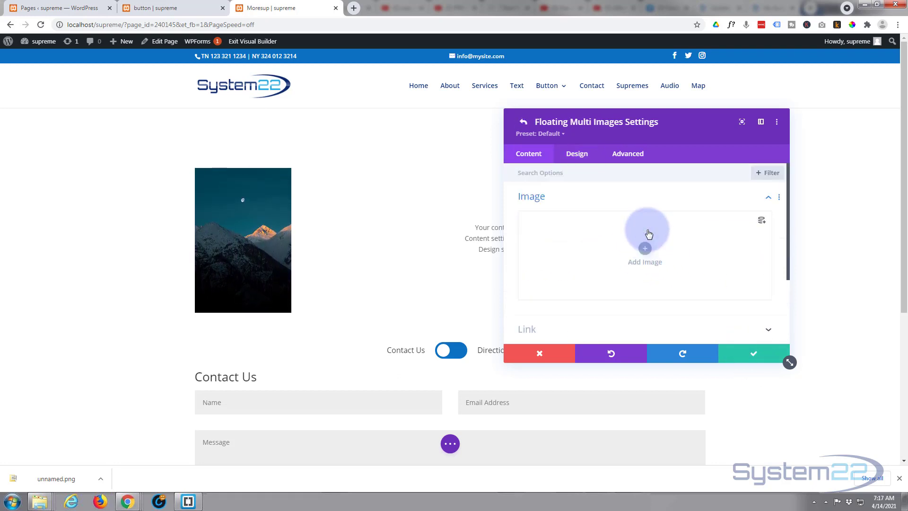
click(645, 248)
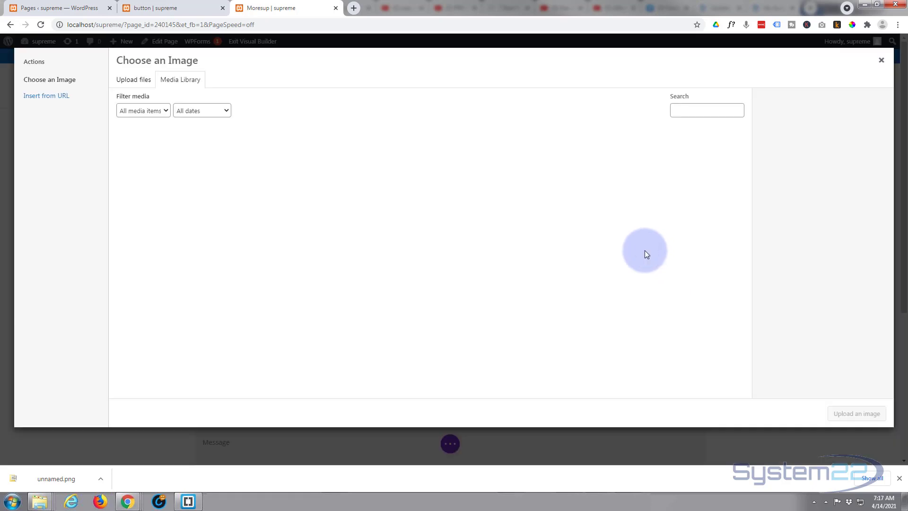
click(367, 176)
click(841, 413)
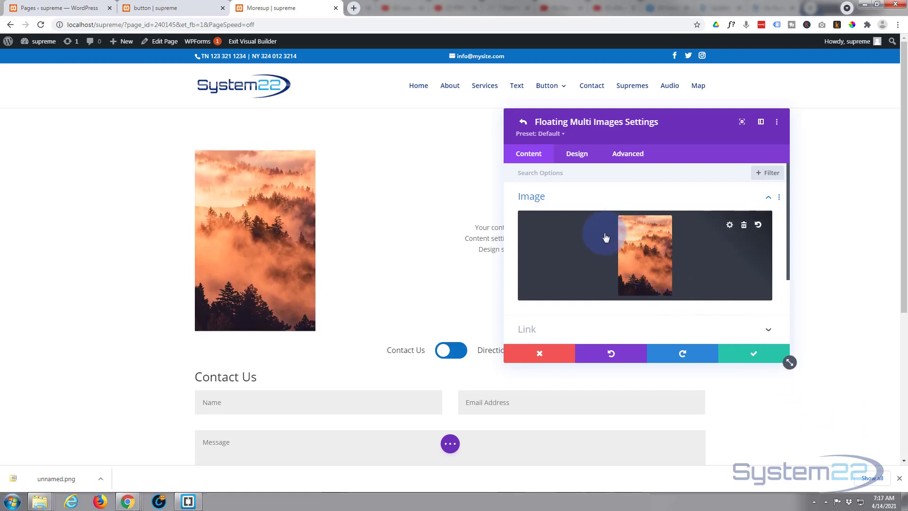
scroll(606, 237, down, 2)
click(558, 236)
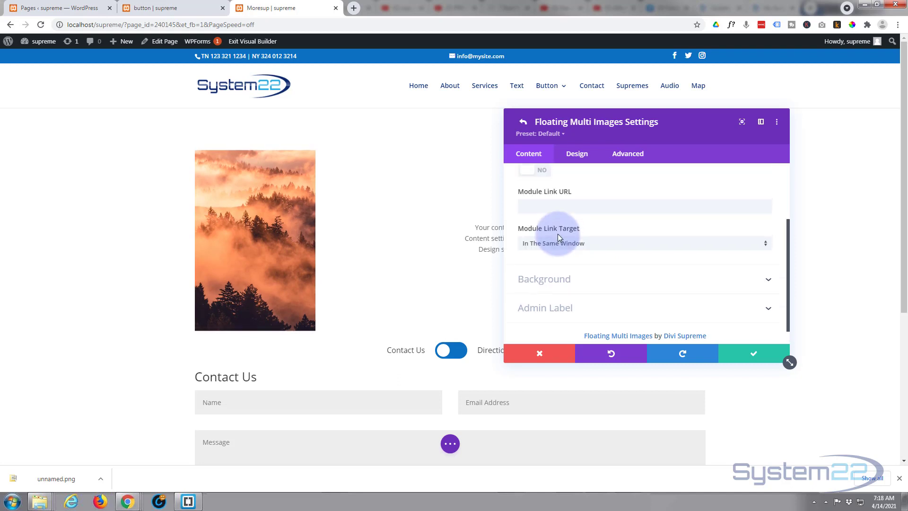
Turn on Open in Lightbox for the forest photo and centre its Module Alignment.
click(534, 211)
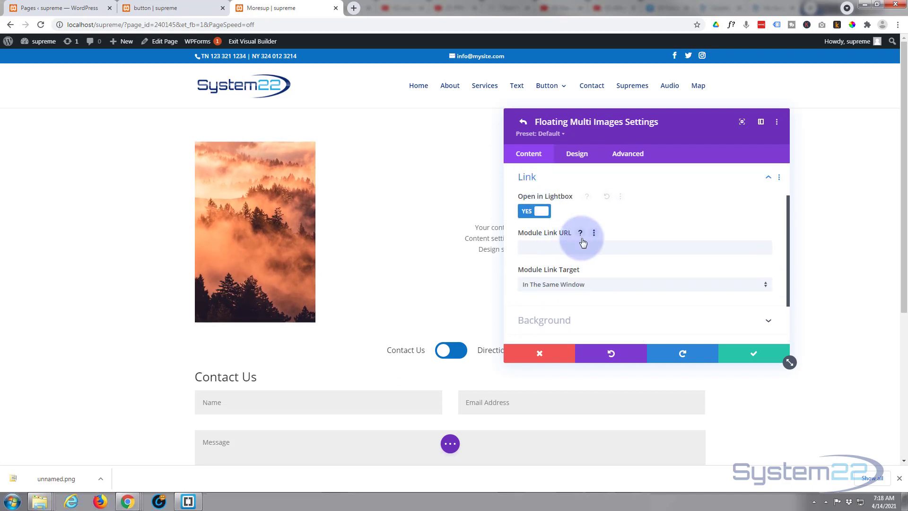
click(577, 152)
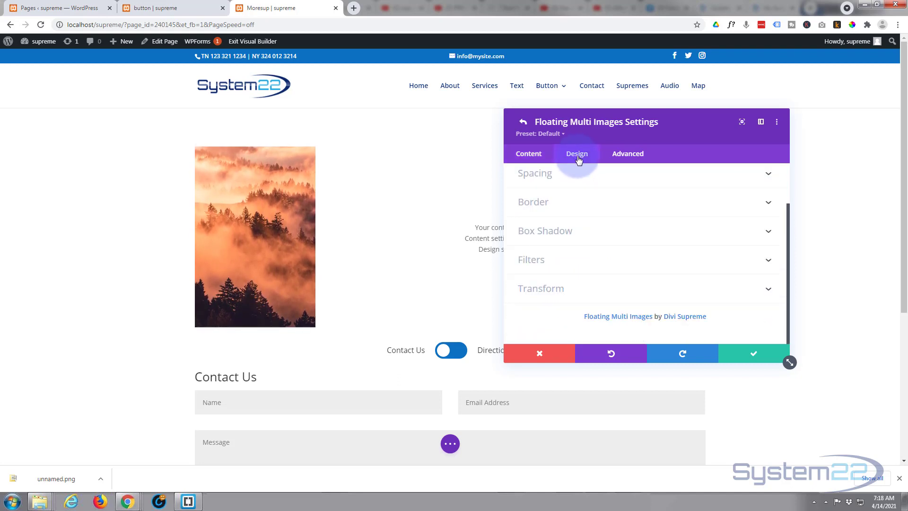
scroll(617, 236, up, 2)
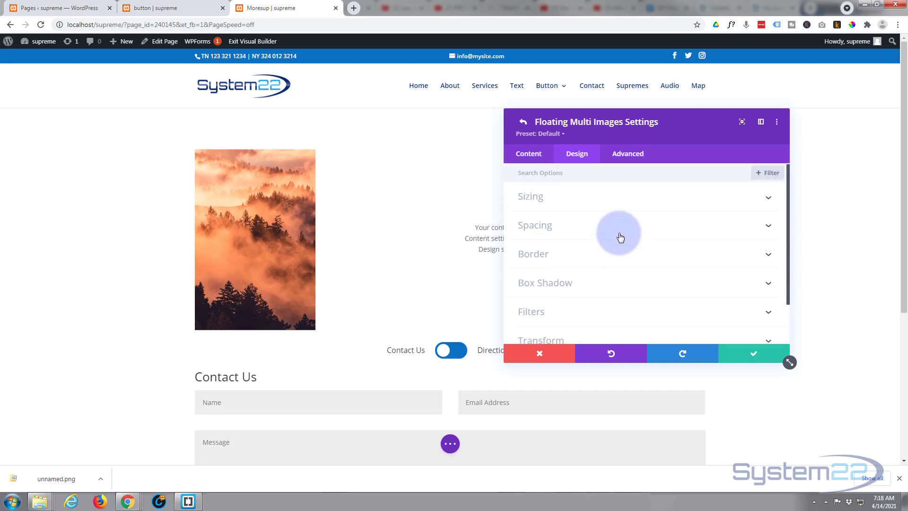
click(605, 202)
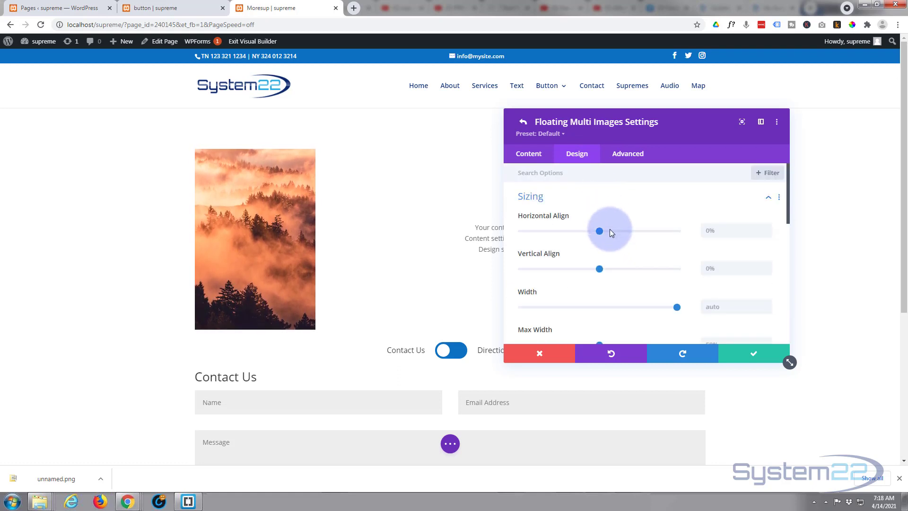
scroll(611, 229, down, 1)
scroll(611, 228, down, 2)
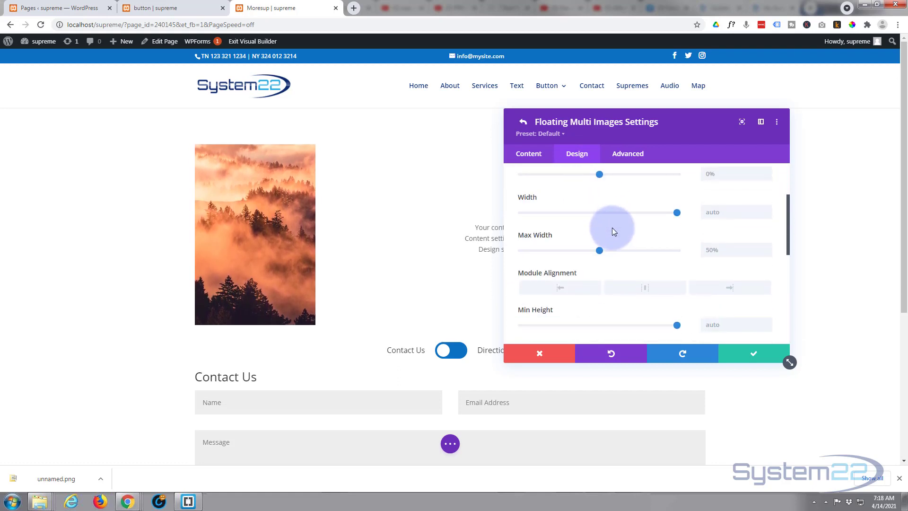
click(644, 283)
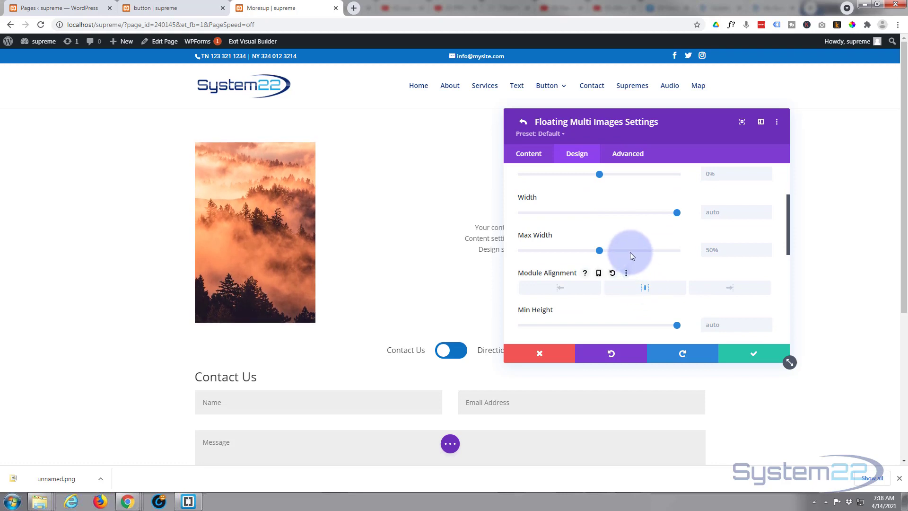
Set the forest photo's Horizontal Align to 34% and Width to 40%.
scroll(629, 252, up, 3)
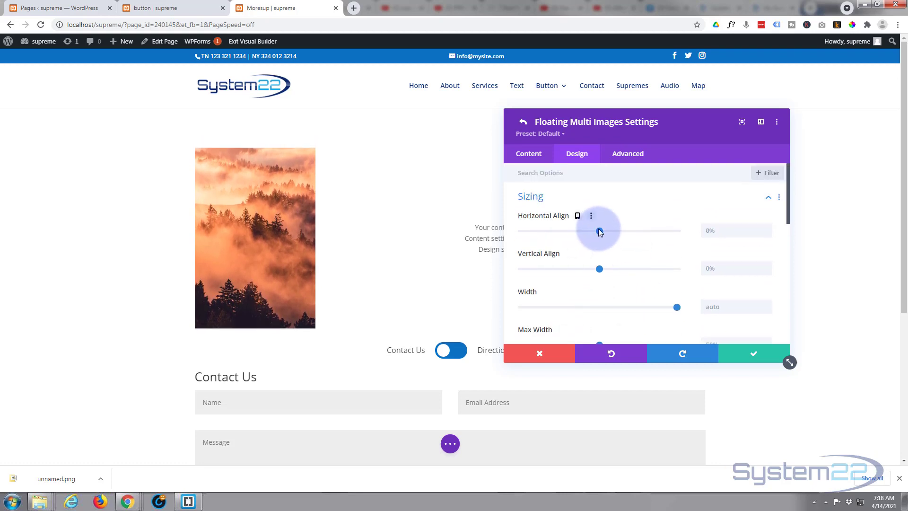
drag(598, 229, 618, 223)
click(768, 234)
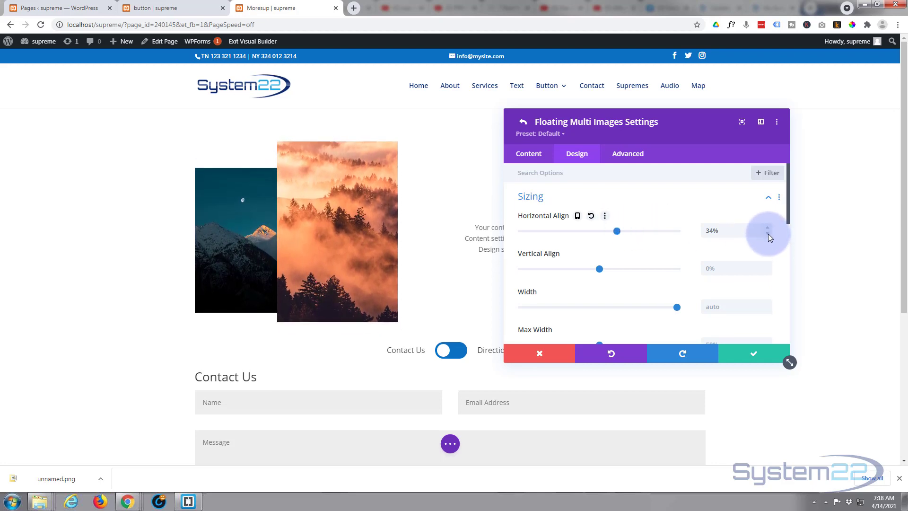
click(717, 307)
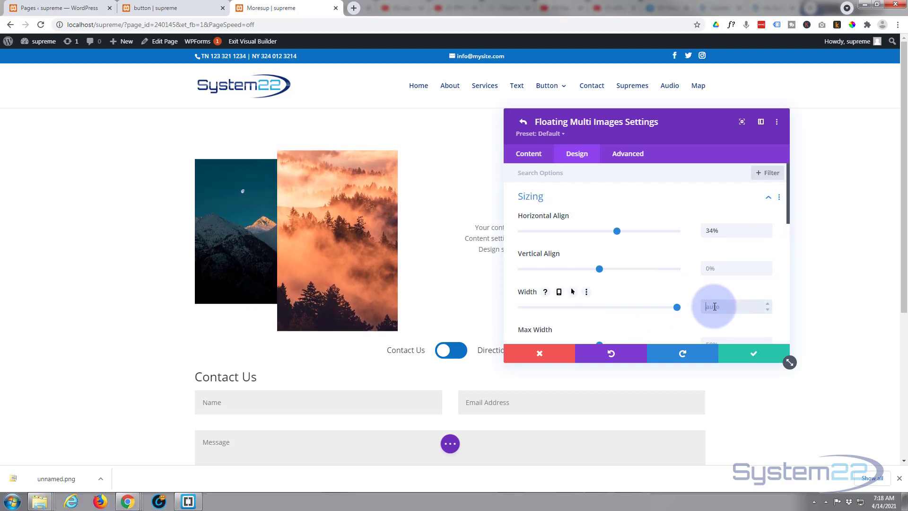
text(40%)
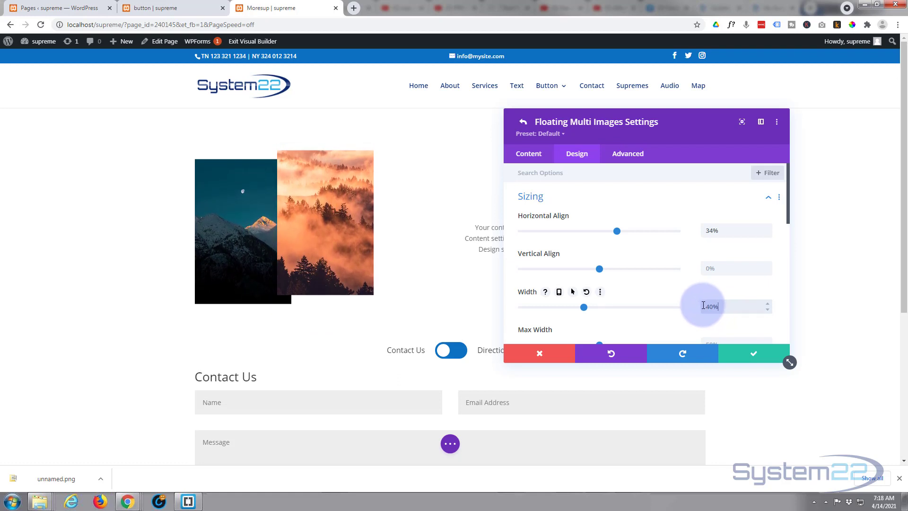
Add a third image item using the city skyline at sunset photo.
click(744, 354)
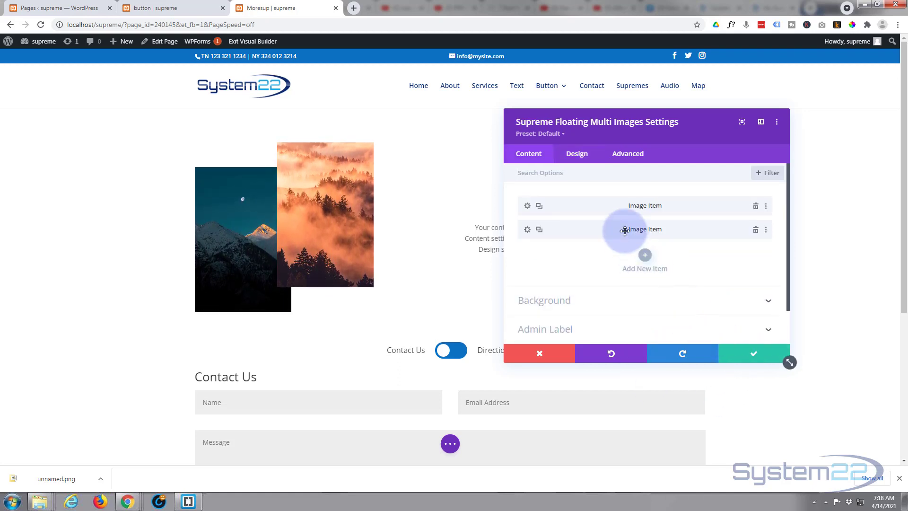
click(644, 256)
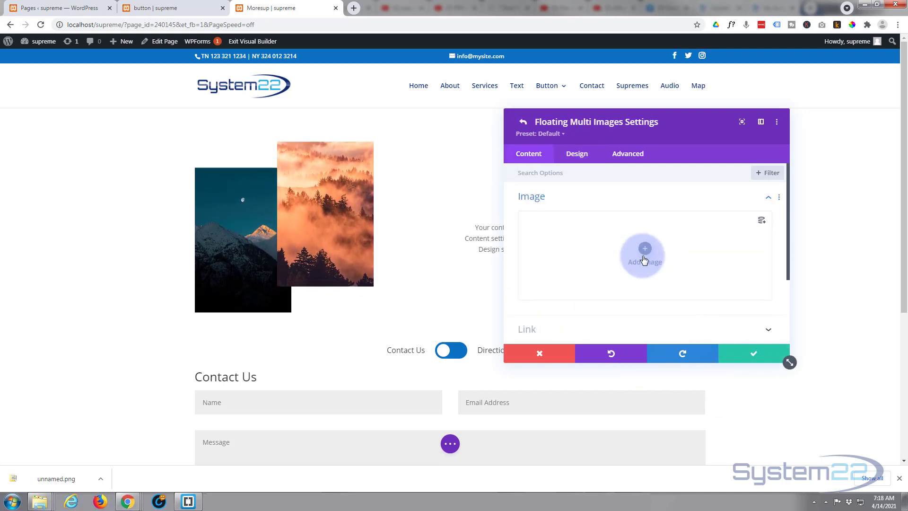
click(644, 250)
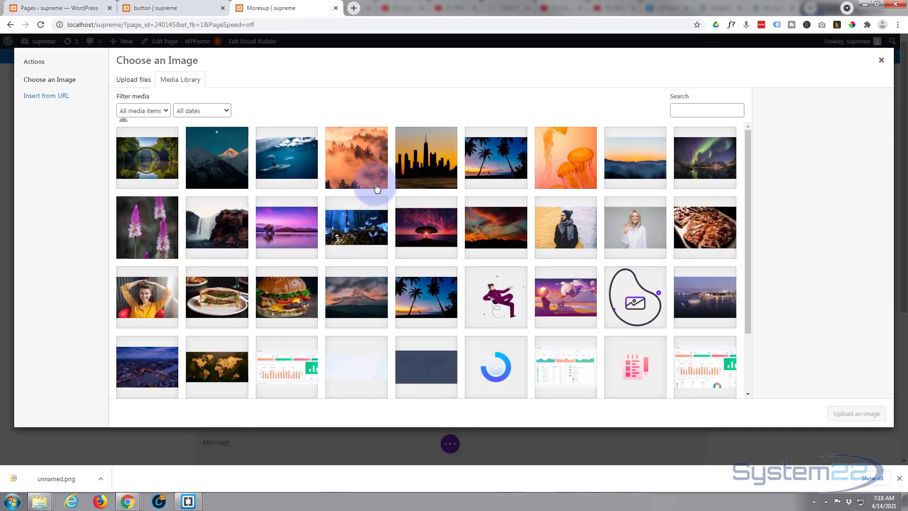
click(428, 164)
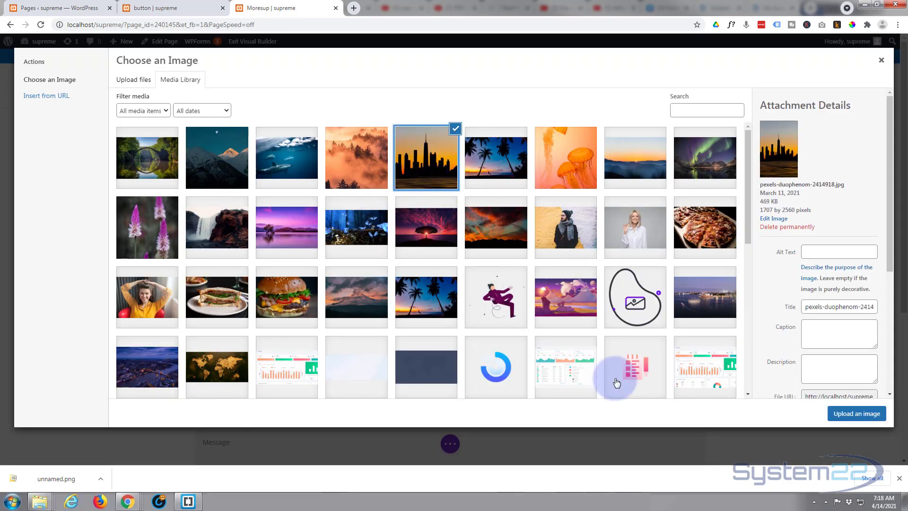
click(857, 414)
Switch Open in Lightbox to YES for the skyline item.
scroll(554, 255, down, 1)
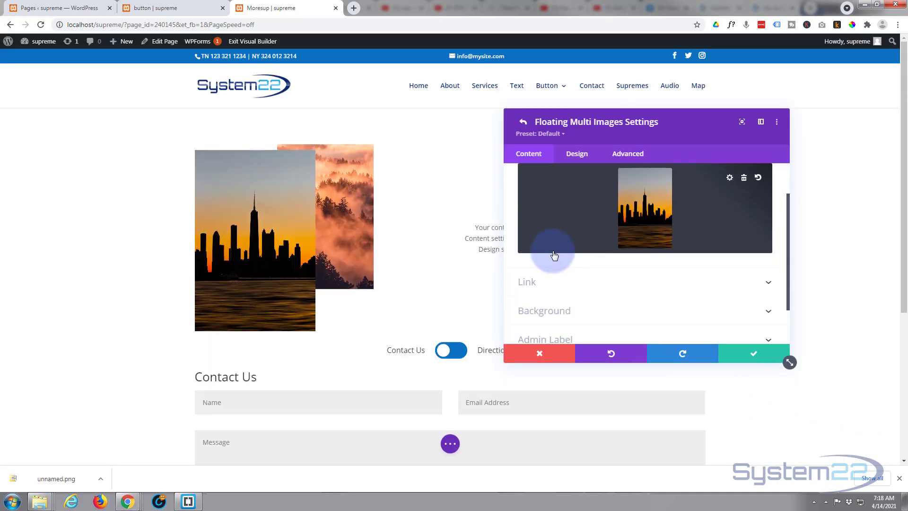
click(571, 283)
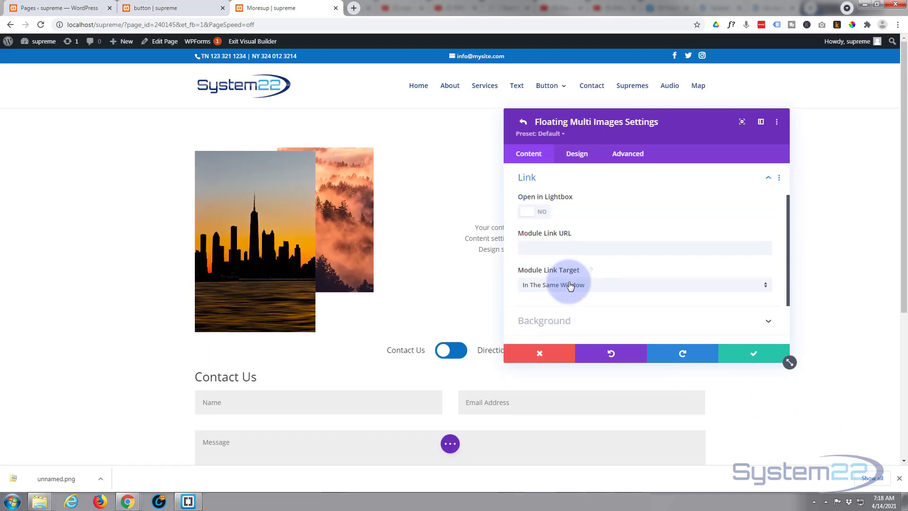
click(541, 213)
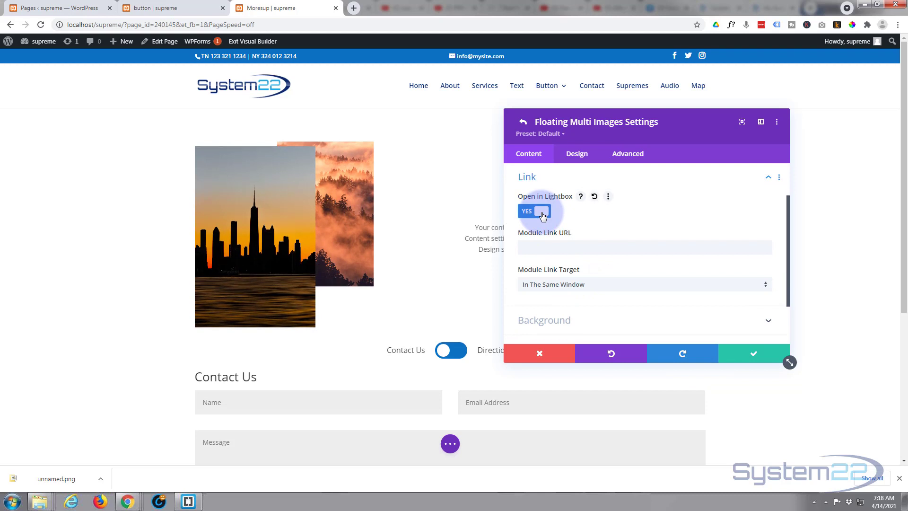
In Design > Sizing, set the skyline image to Horizontal Align 56% and Width 40%.
click(579, 154)
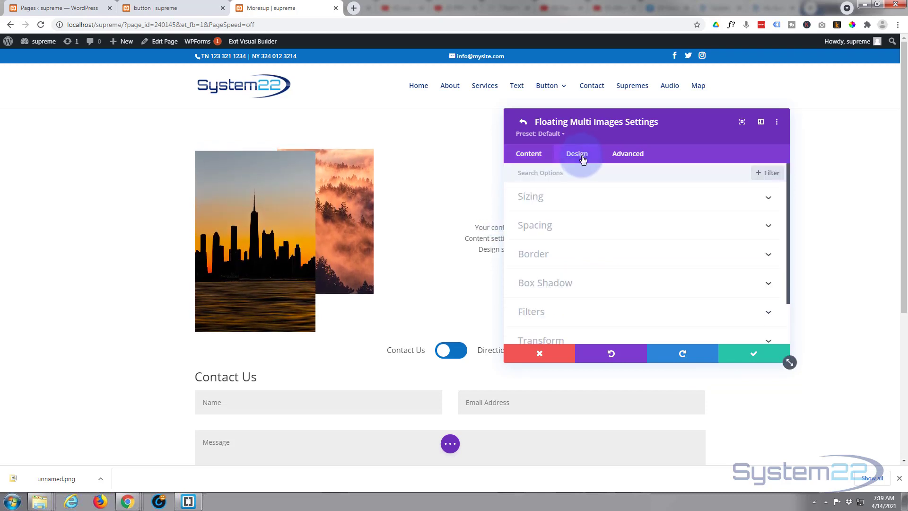
click(582, 208)
scroll(597, 270, down, 4)
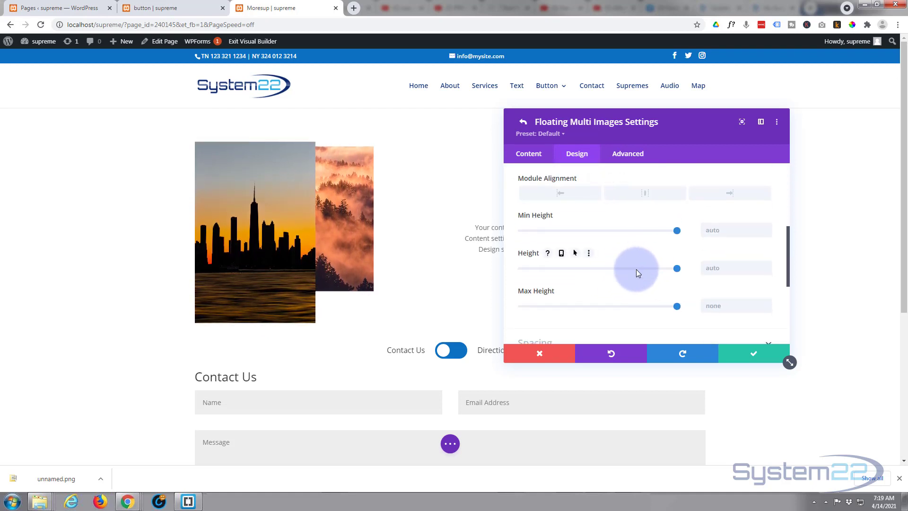
scroll(636, 268, up, 2)
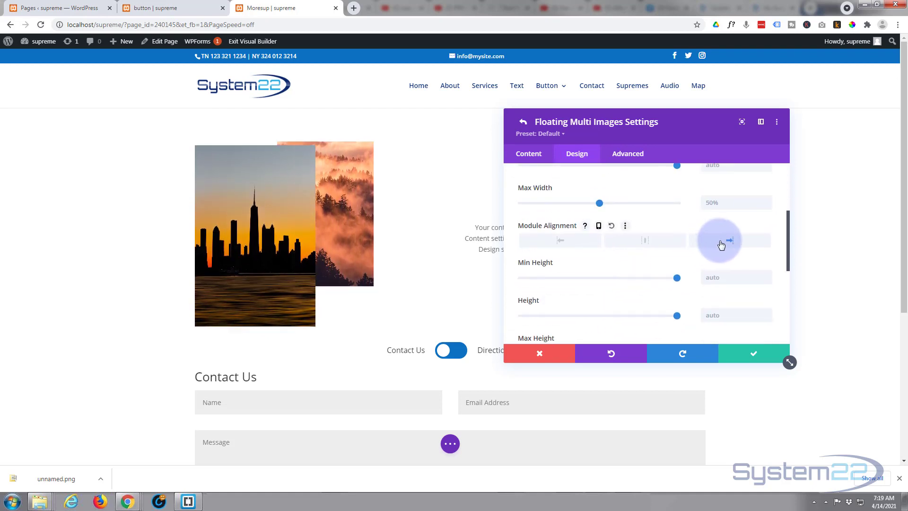
scroll(572, 287, up, 5)
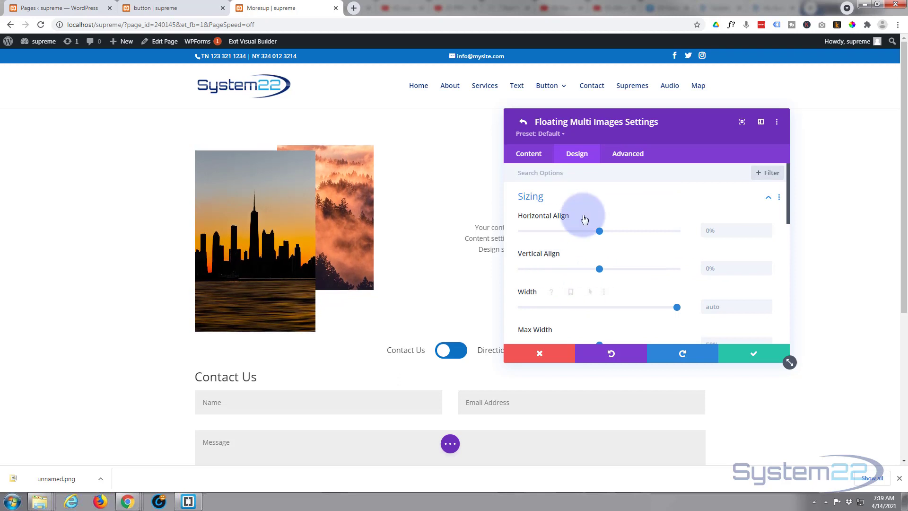
drag(600, 230, 627, 231)
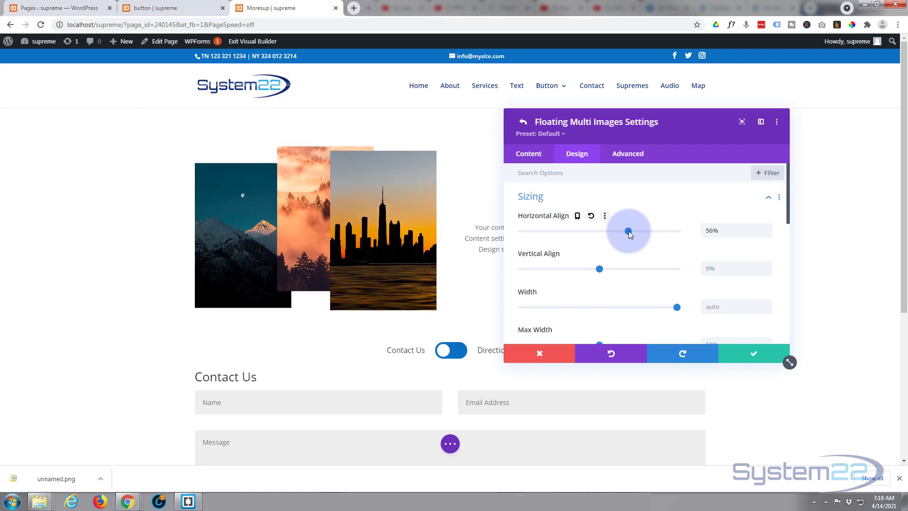
click(709, 305)
text(40%)
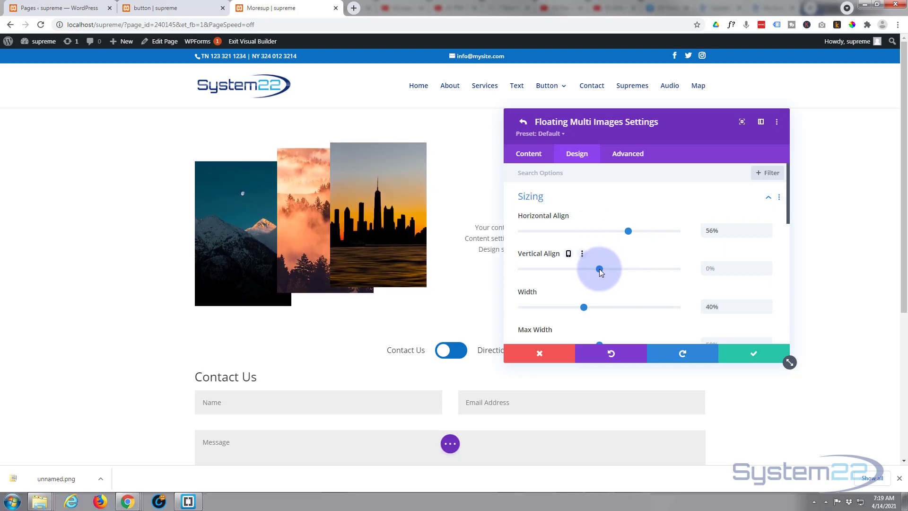
Set the skyline image's Vertical Align to 25%.
drag(600, 268, 591, 270)
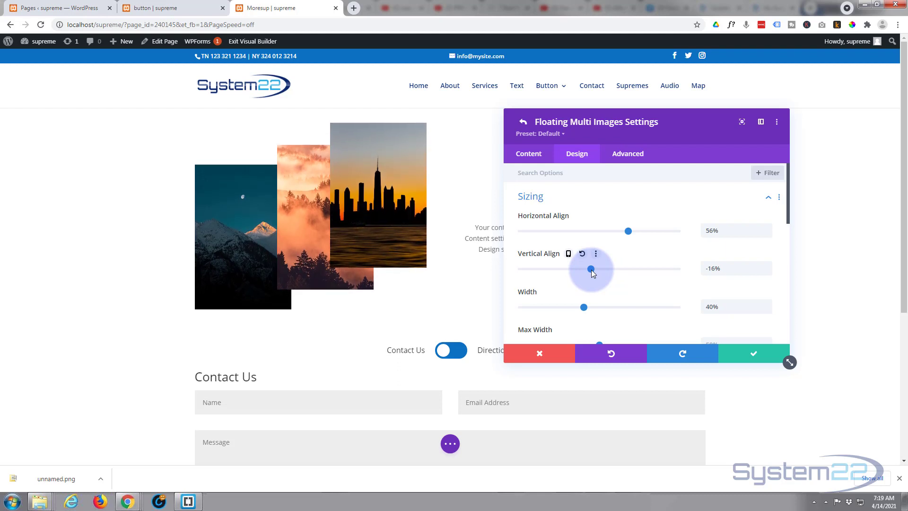
click(613, 268)
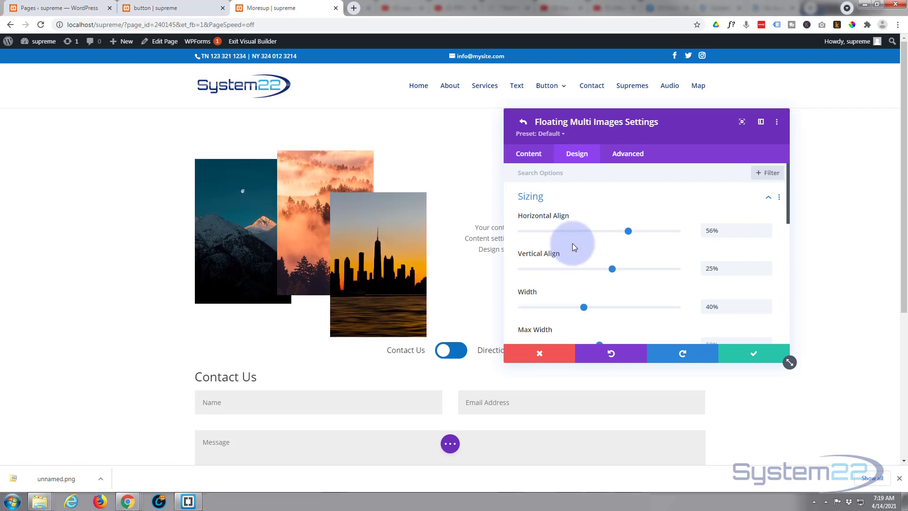
scroll(572, 244, down, 1)
scroll(575, 248, down, 1)
scroll(576, 246, down, 2)
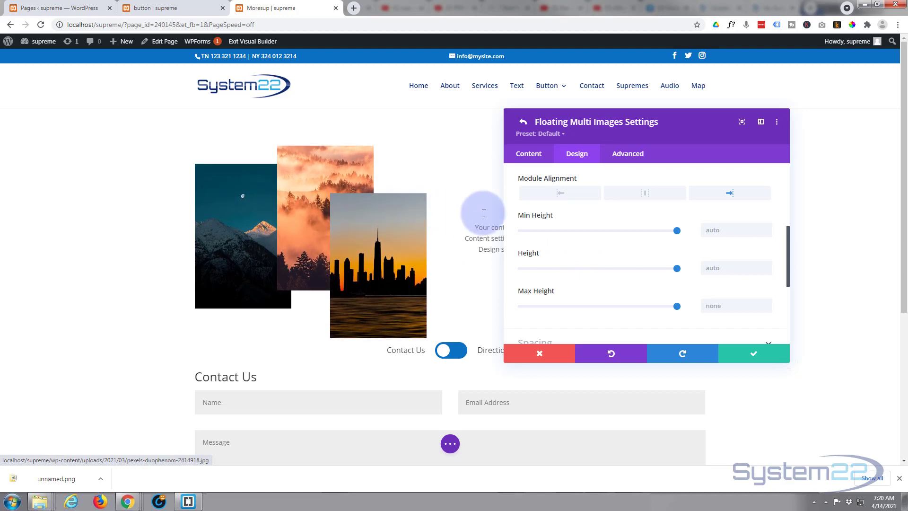
Save the current item, then give the forest image item a Z Index of 48 under Advanced > Position.
mouse_move(543, 214)
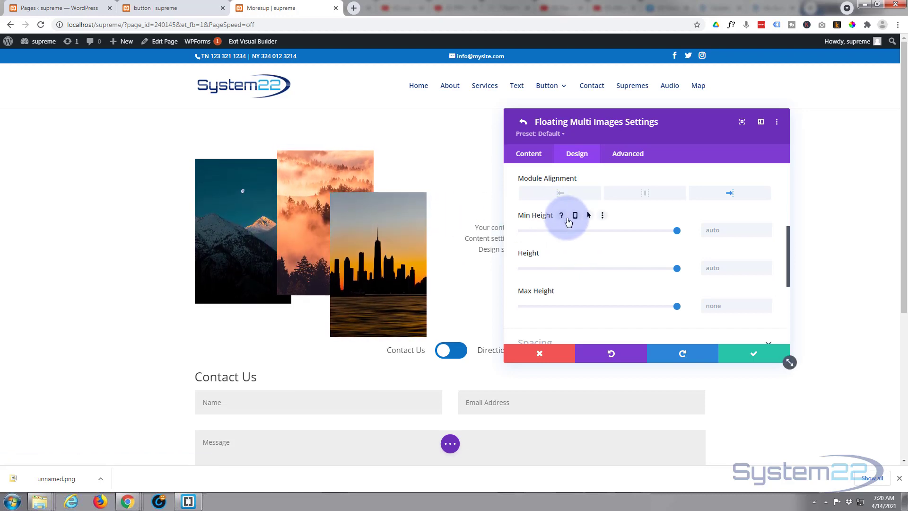
click(755, 353)
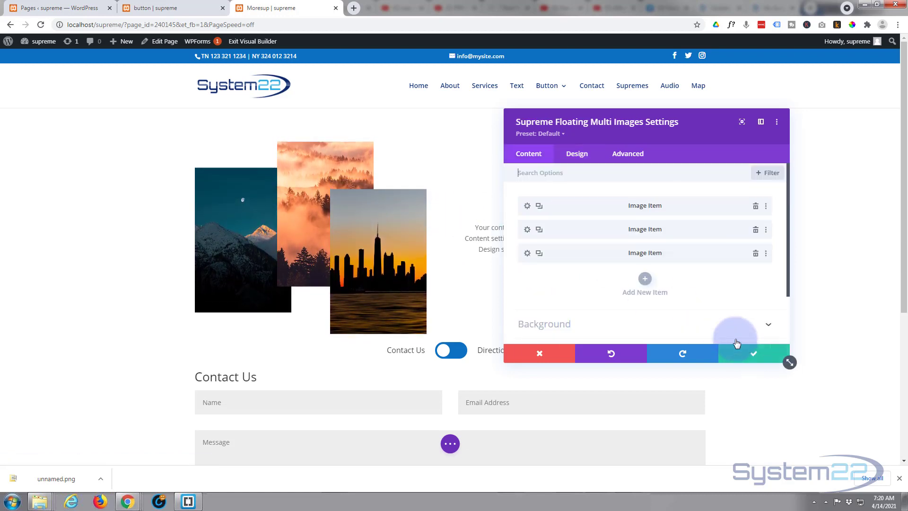
click(528, 230)
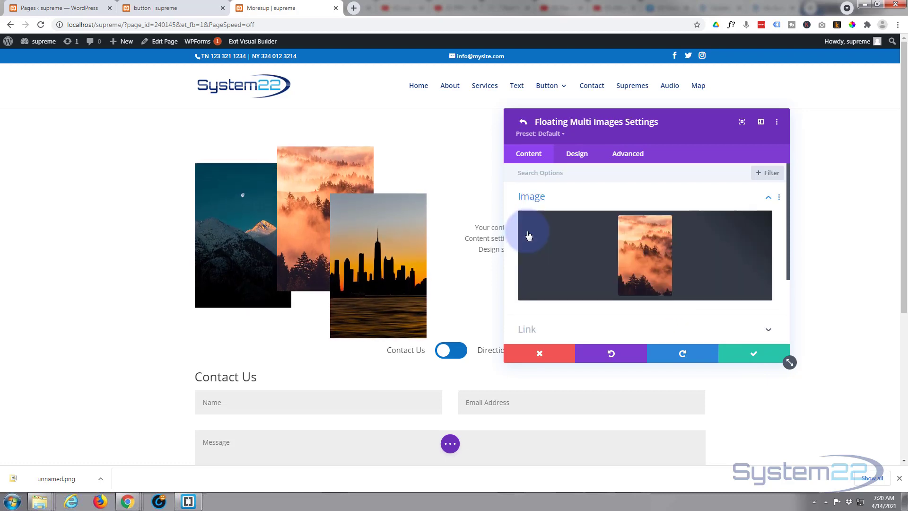
click(625, 156)
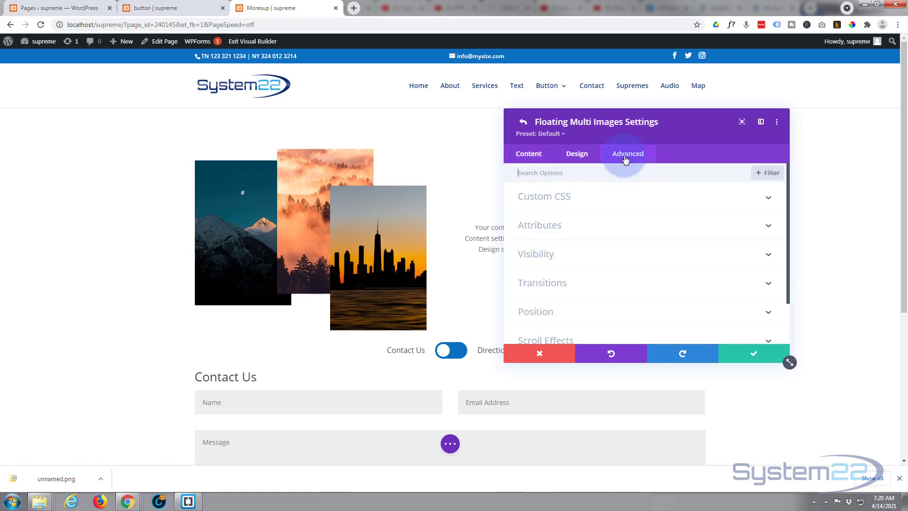
scroll(630, 218, down, 1)
scroll(619, 241, down, 1)
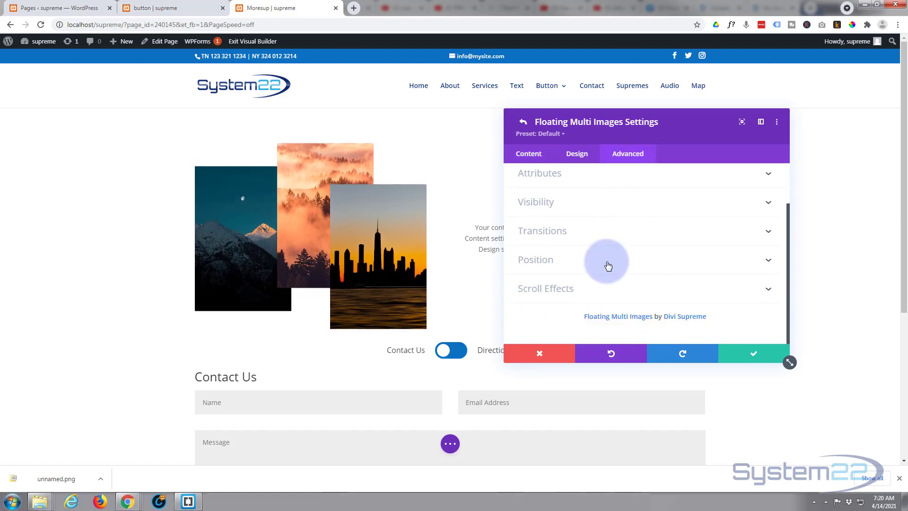
click(608, 263)
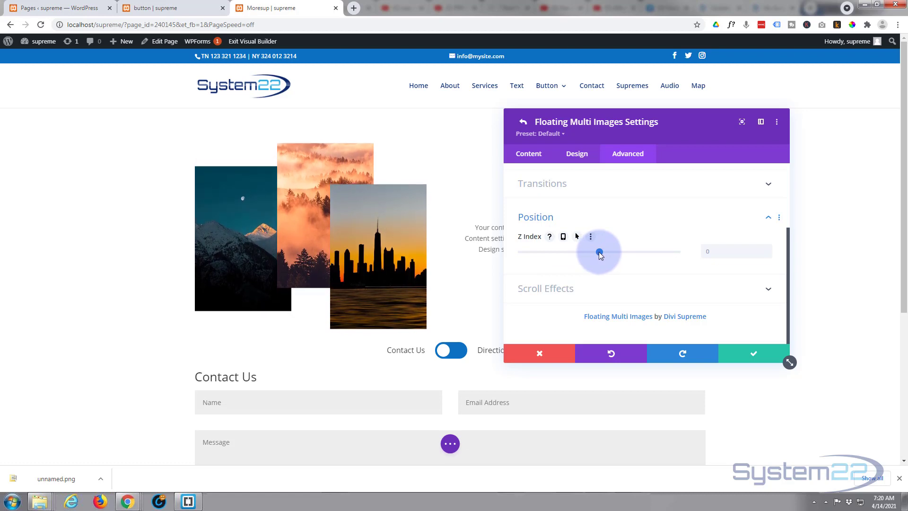
drag(601, 252, 606, 252)
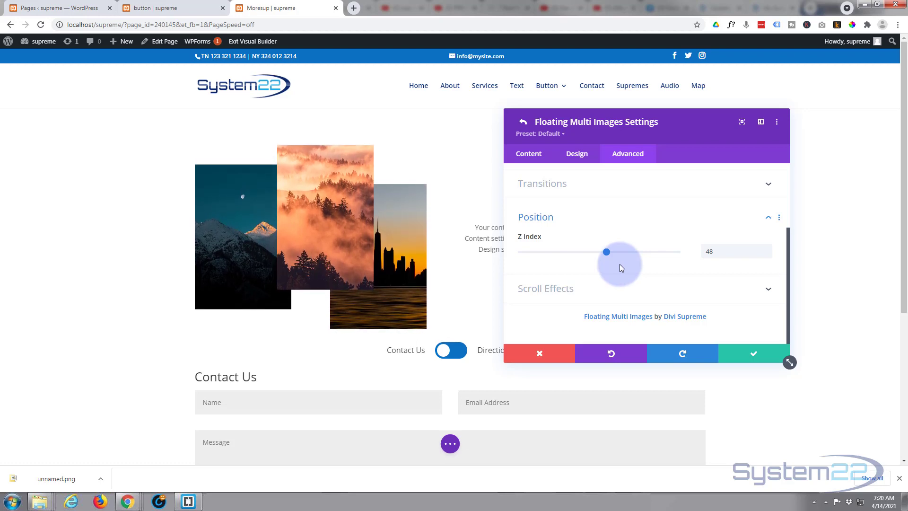
Close the item and module settings, save the page as a draft, and exit the Visual Builder.
click(764, 355)
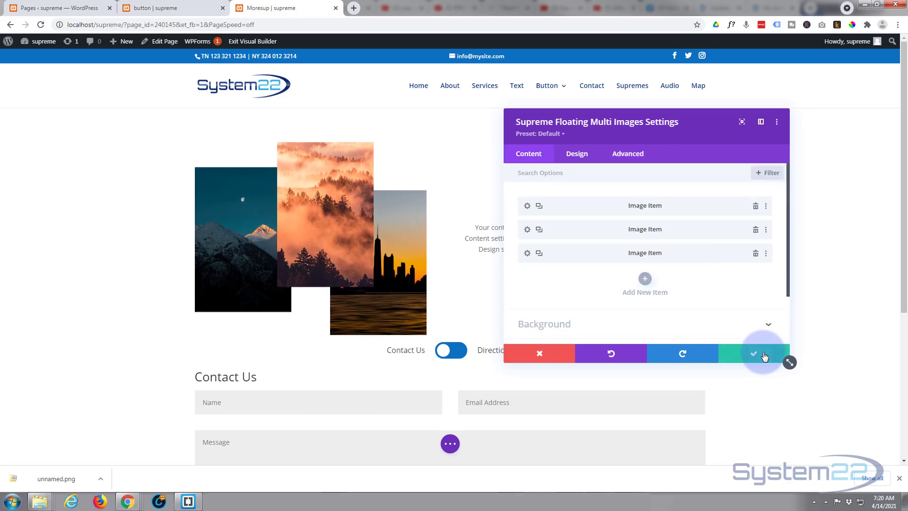
click(763, 355)
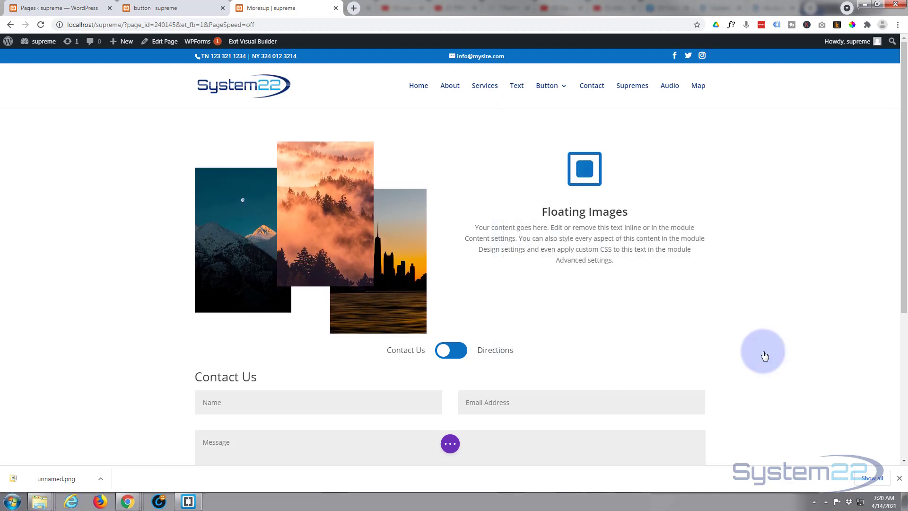
click(449, 443)
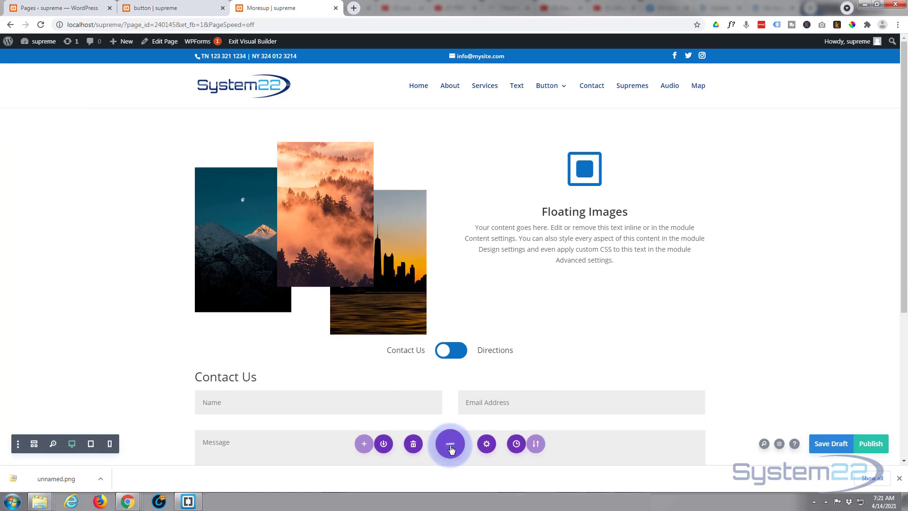
click(828, 443)
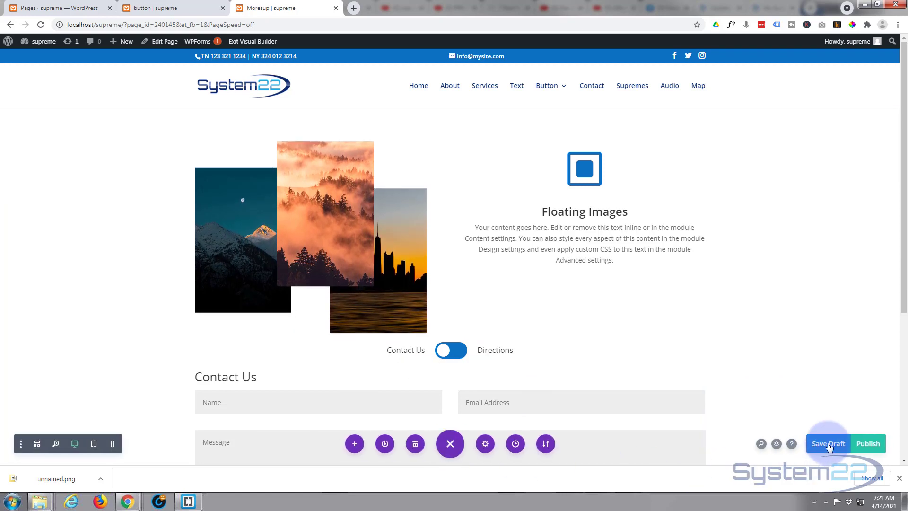
click(828, 445)
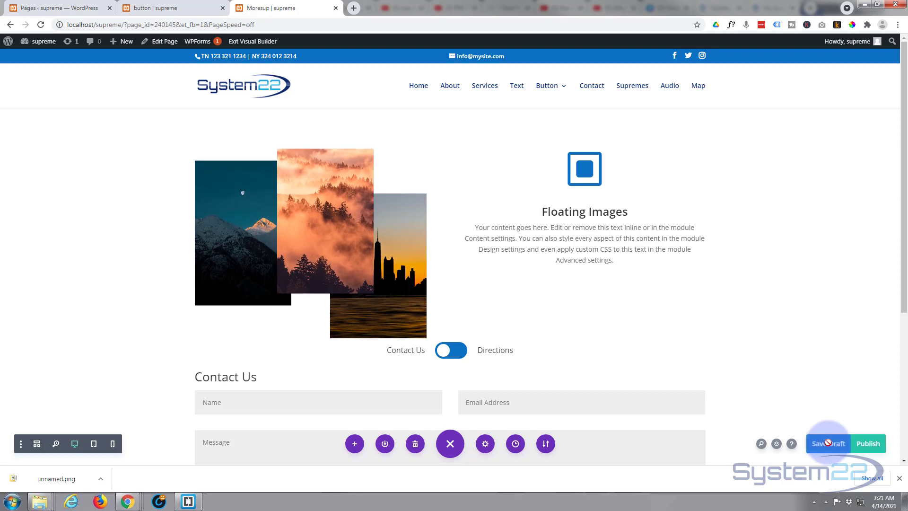
click(253, 41)
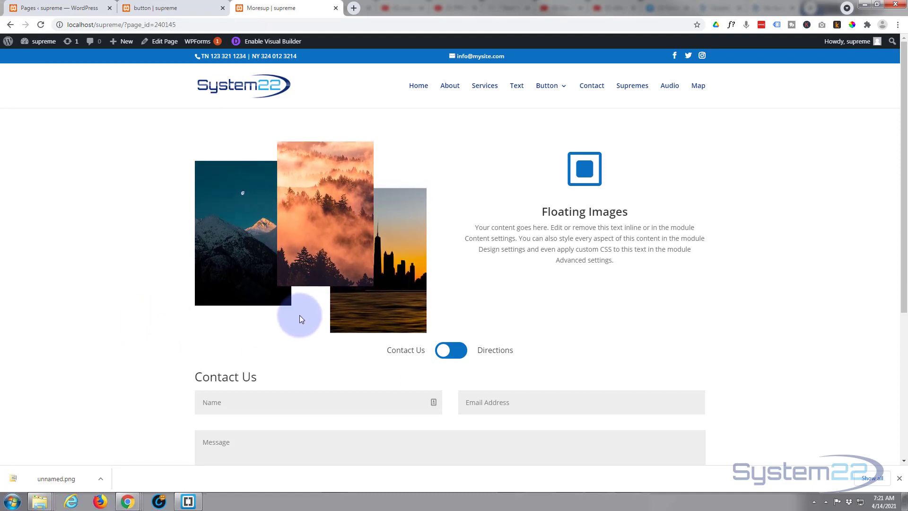
click(322, 230)
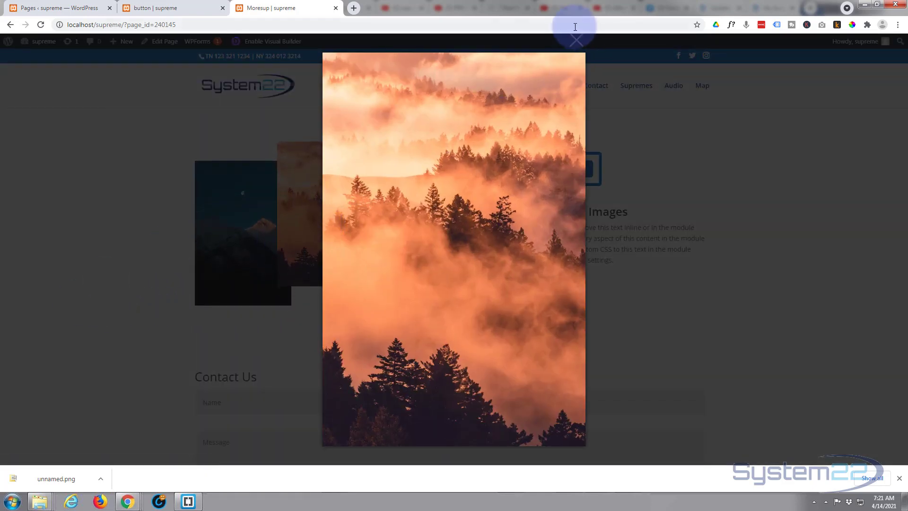
click(576, 42)
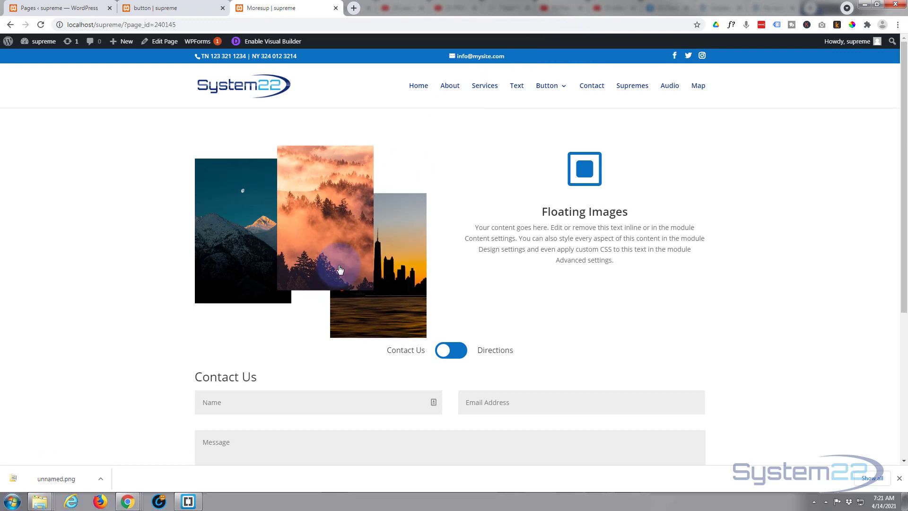
click(393, 294)
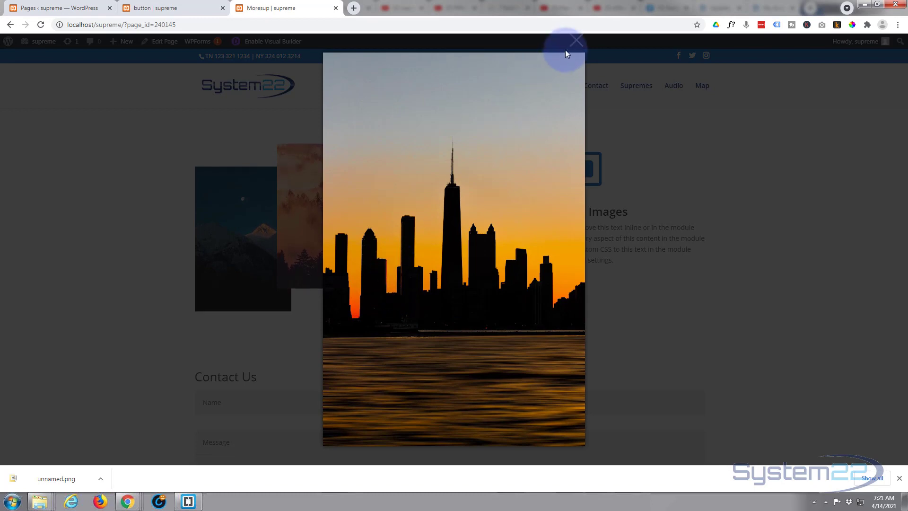
click(94, 231)
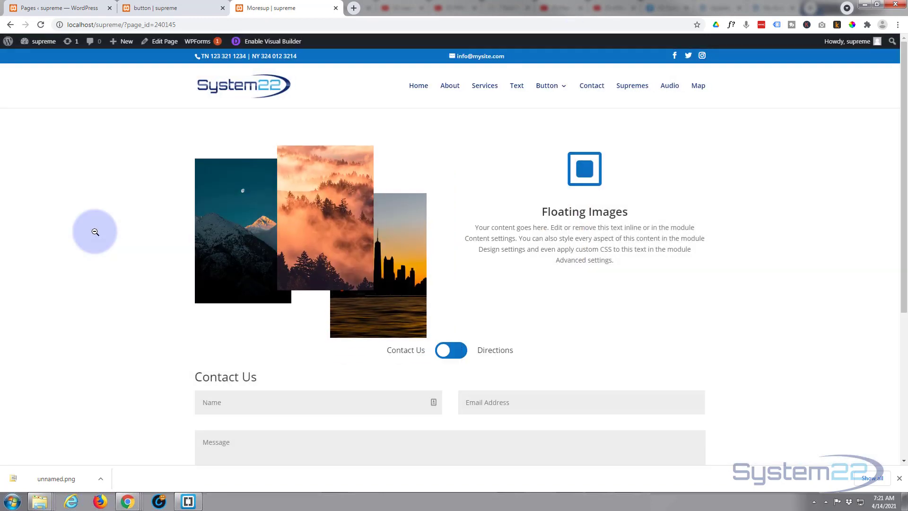